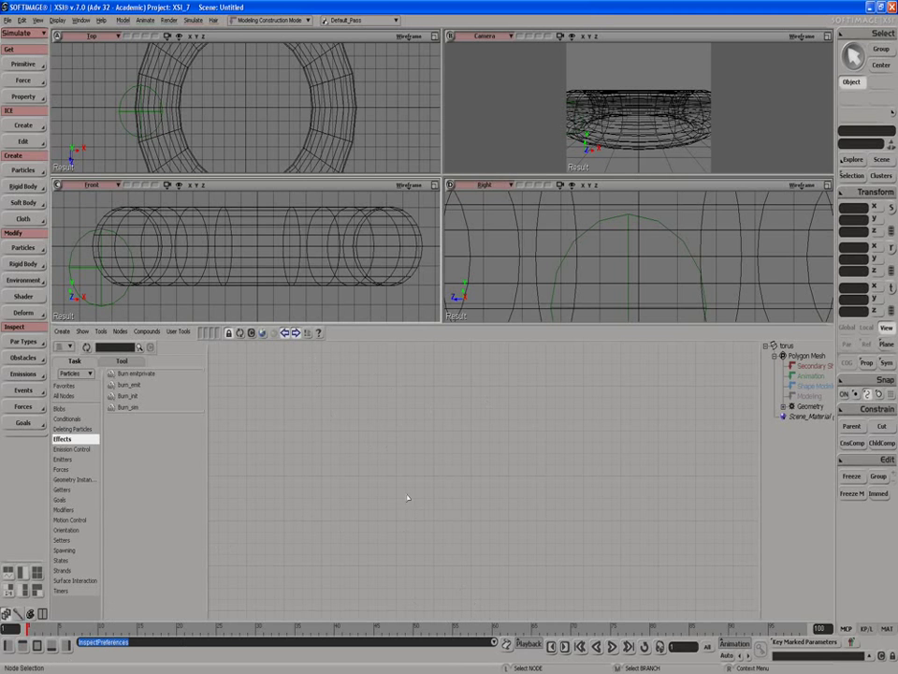
# Create an ICE tree on the torus and connect a Burn_init compound to its Port1.
pyautogui.click(291, 251)
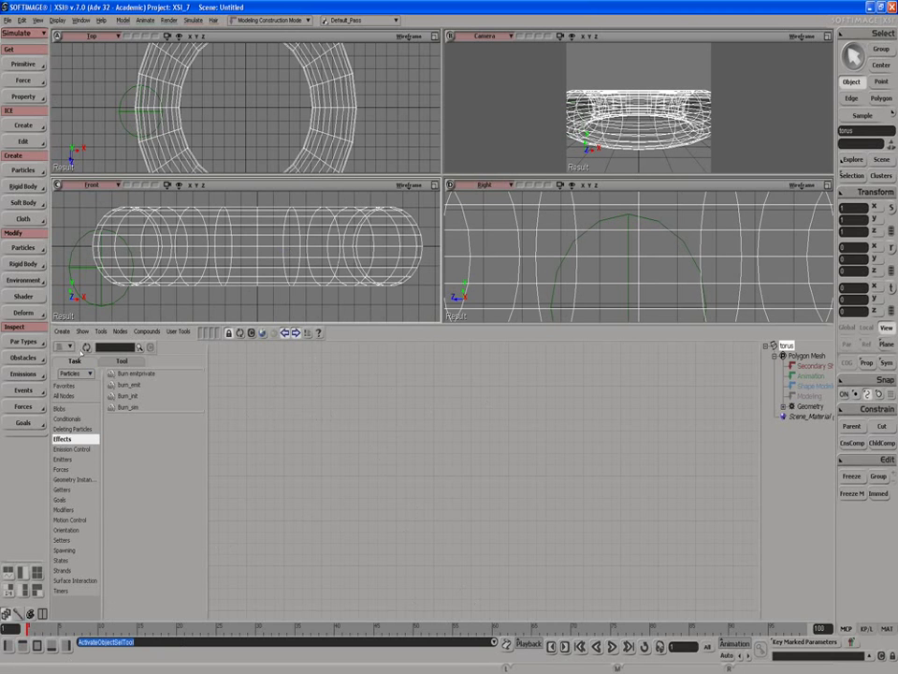
pyautogui.click(61, 331)
pyautogui.click(71, 342)
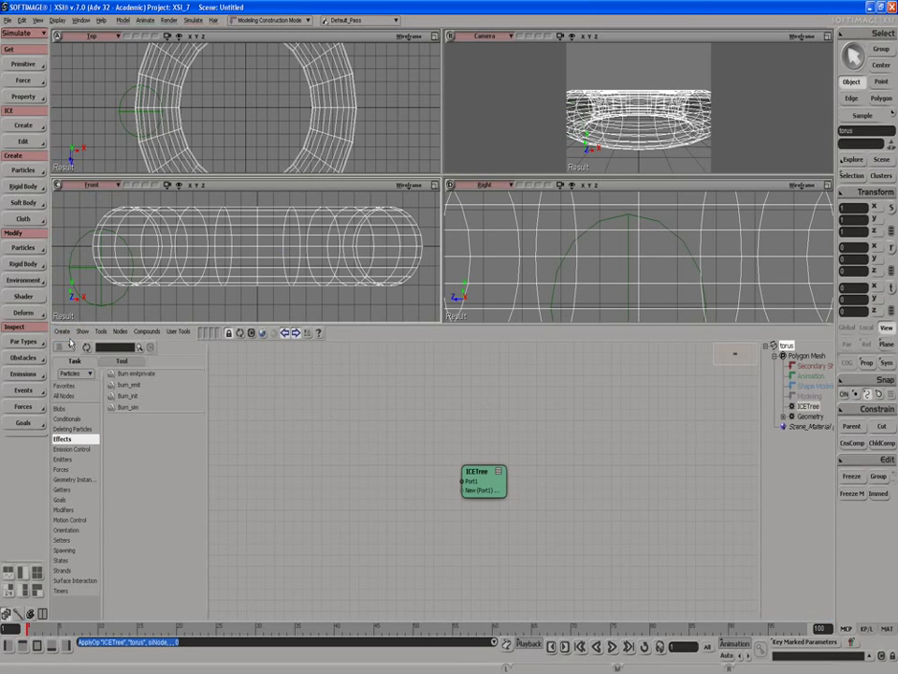
pyautogui.moveTo(119, 397); pyautogui.dragTo(468, 482)
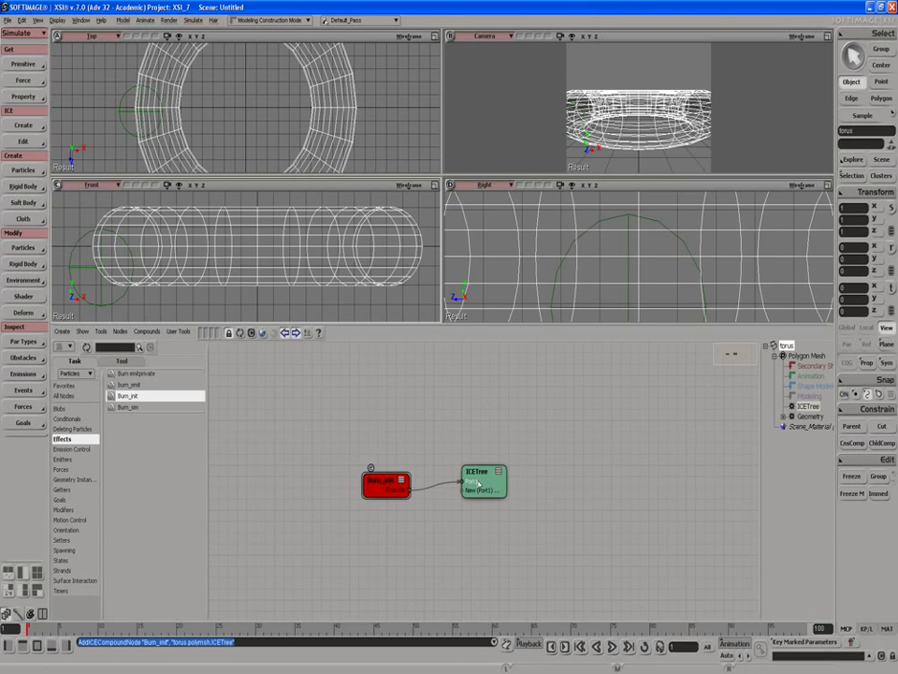
# Inspect the Burn_init compound and try Modeling as its construction mode for ApplyICEOp, discarding the compound properties change.
pyautogui.click(372, 470)
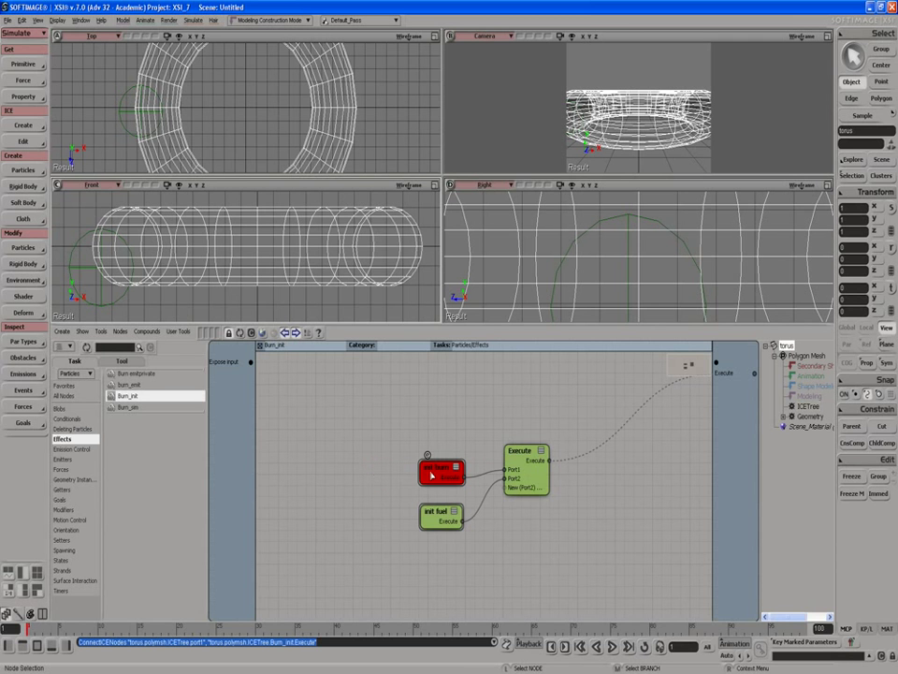
pyautogui.click(260, 347)
pyautogui.rightClick(434, 489)
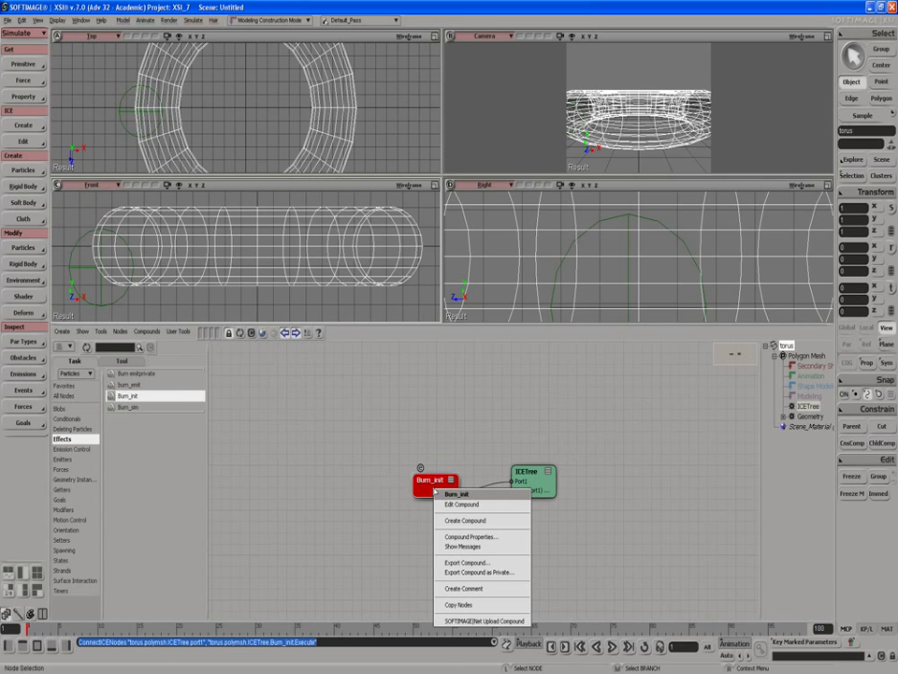
pyautogui.click(471, 536)
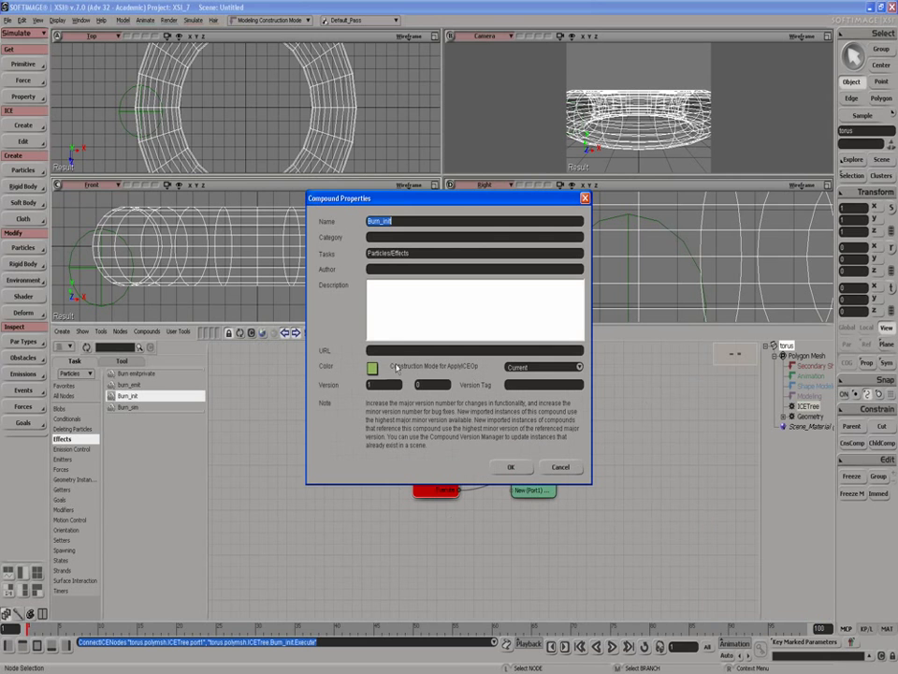
pyautogui.click(533, 367)
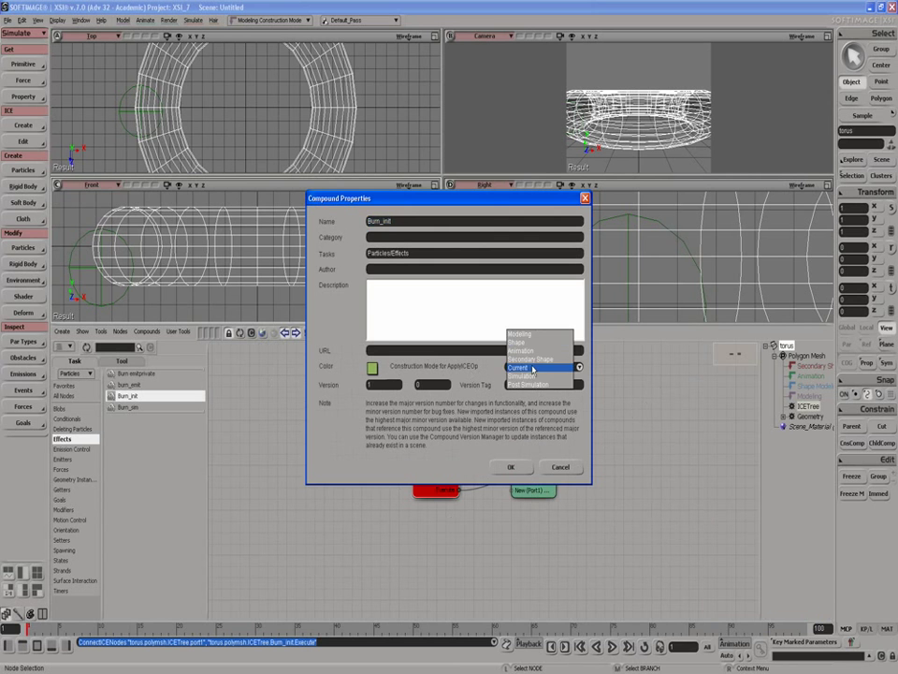
pyautogui.click(525, 335)
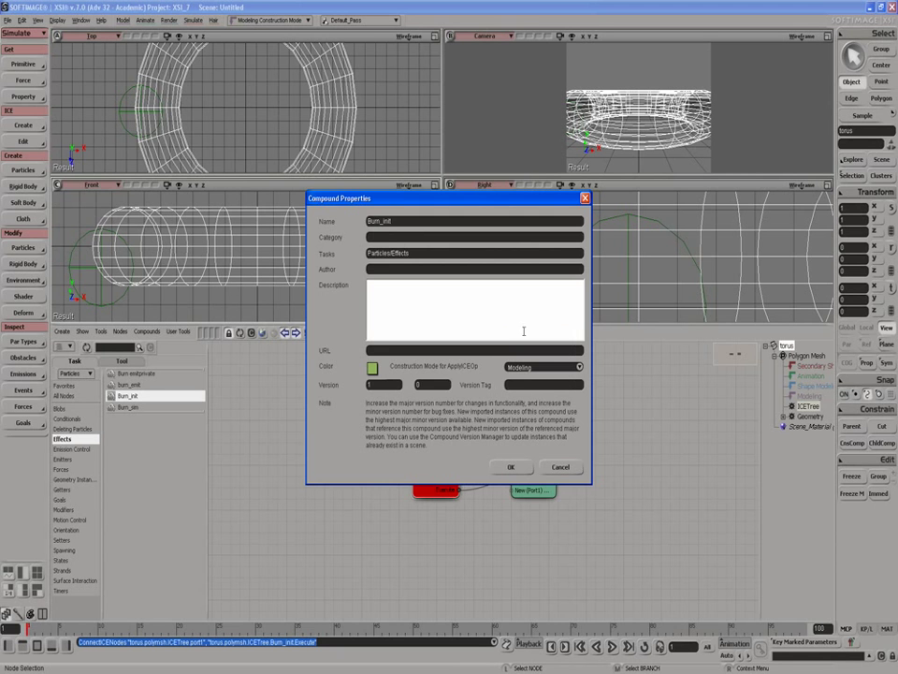
pyautogui.click(585, 197)
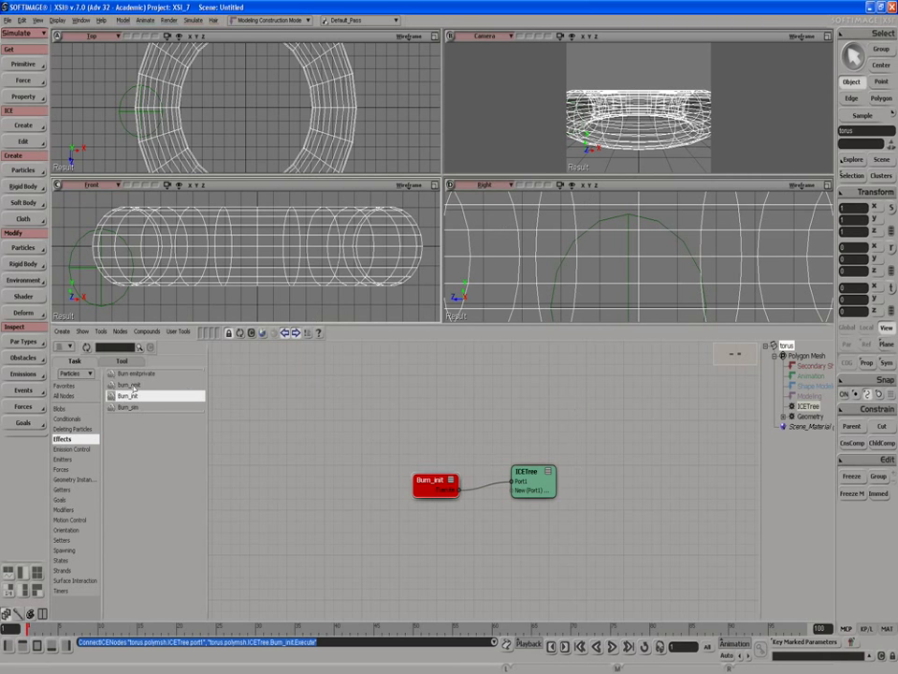
# Add a Burn_sim compound to the ICE tree and set its Null Name port's picking string to "pick null".
pyautogui.moveTo(127, 407); pyautogui.dragTo(360, 422)
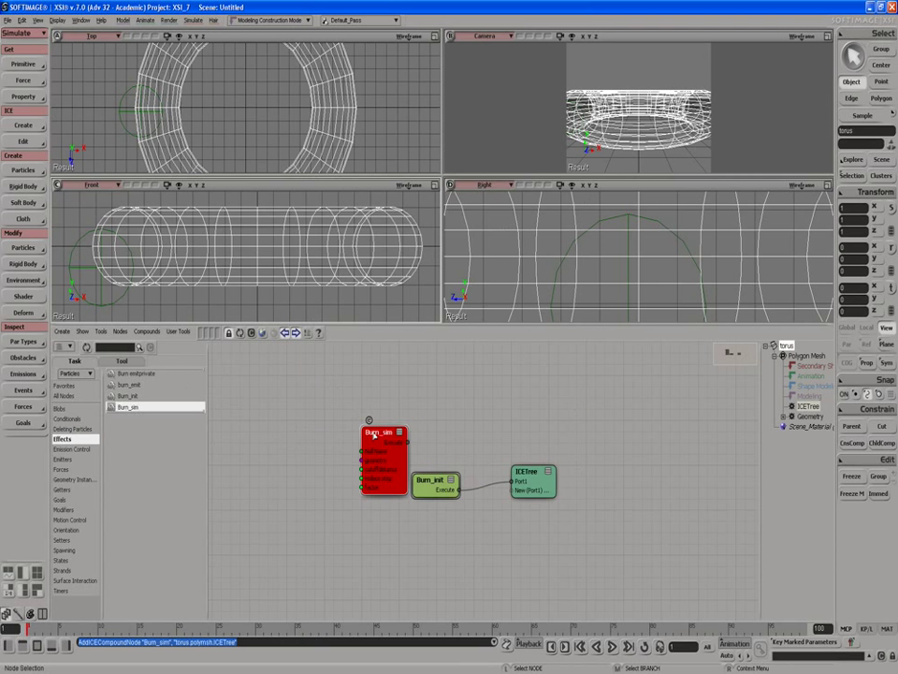
pyautogui.doubleClick(374, 437)
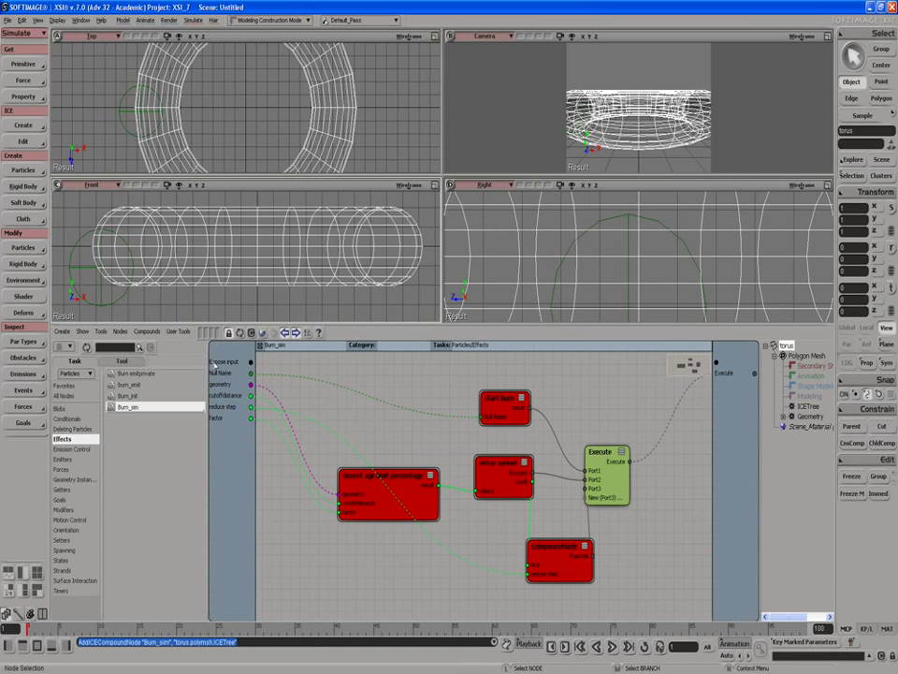
pyautogui.rightClick(218, 372)
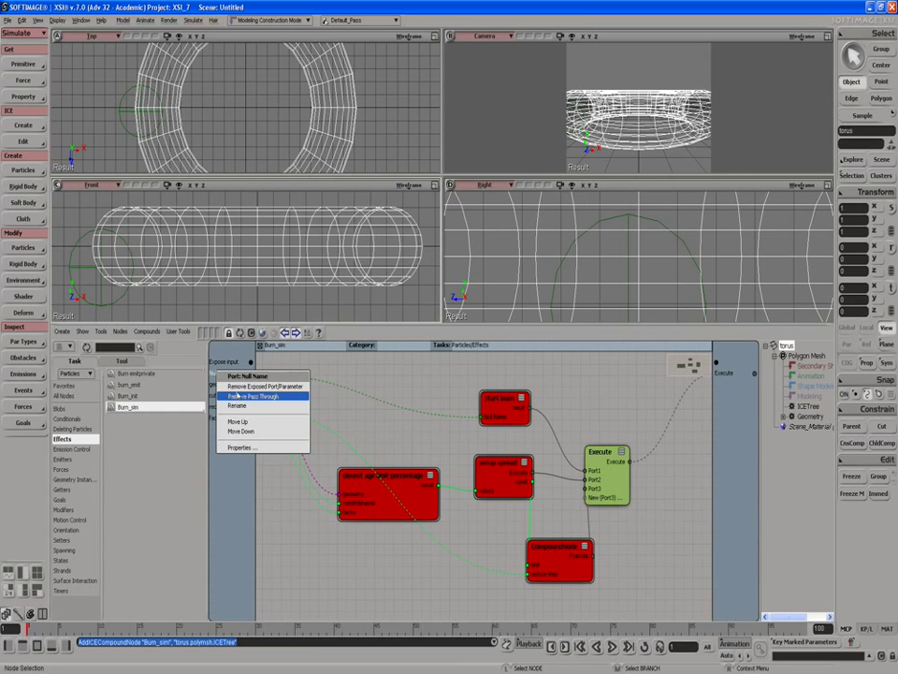
pyautogui.click(240, 448)
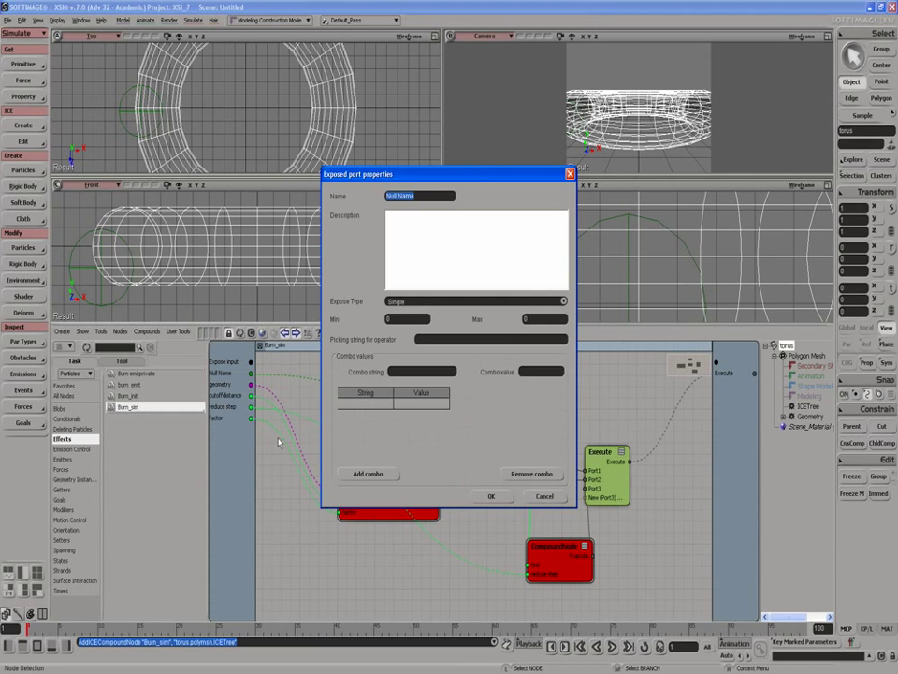
pyautogui.click(435, 338)
pyautogui.write('pick null')
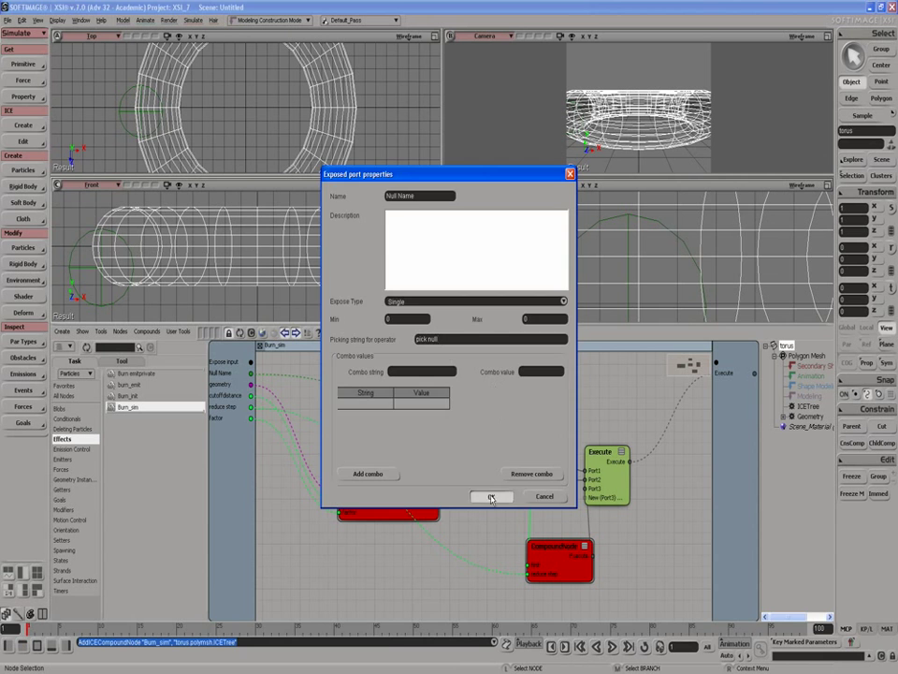
pyautogui.click(482, 496)
pyautogui.click(259, 346)
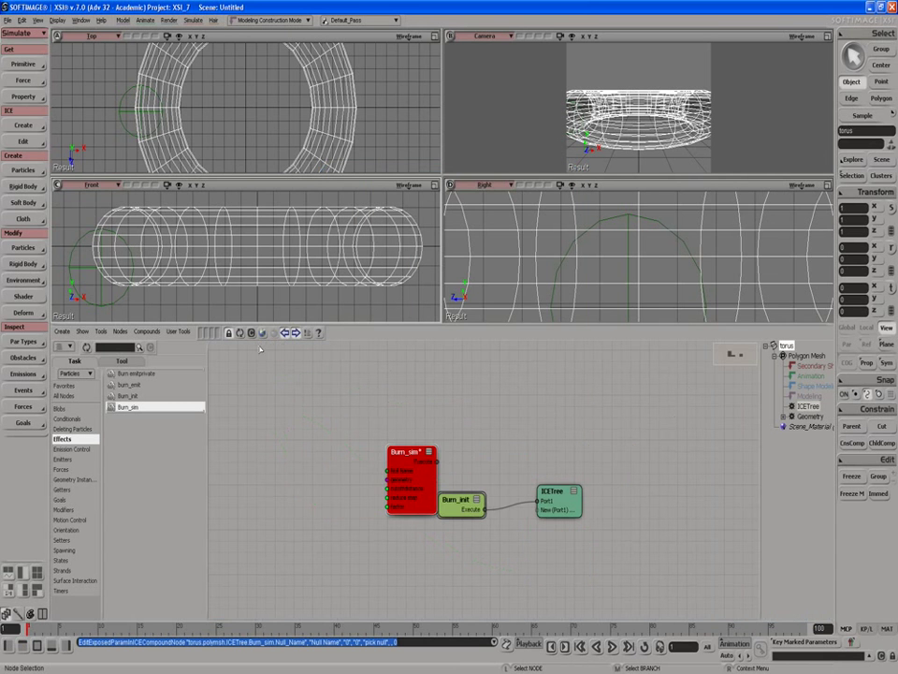
# Separate the Burn_init and Burn_sim nodes and connect Burn_sim's Execute output to a new port on the ICETree node.
pyautogui.moveTo(465, 506); pyautogui.dragTo(482, 457)
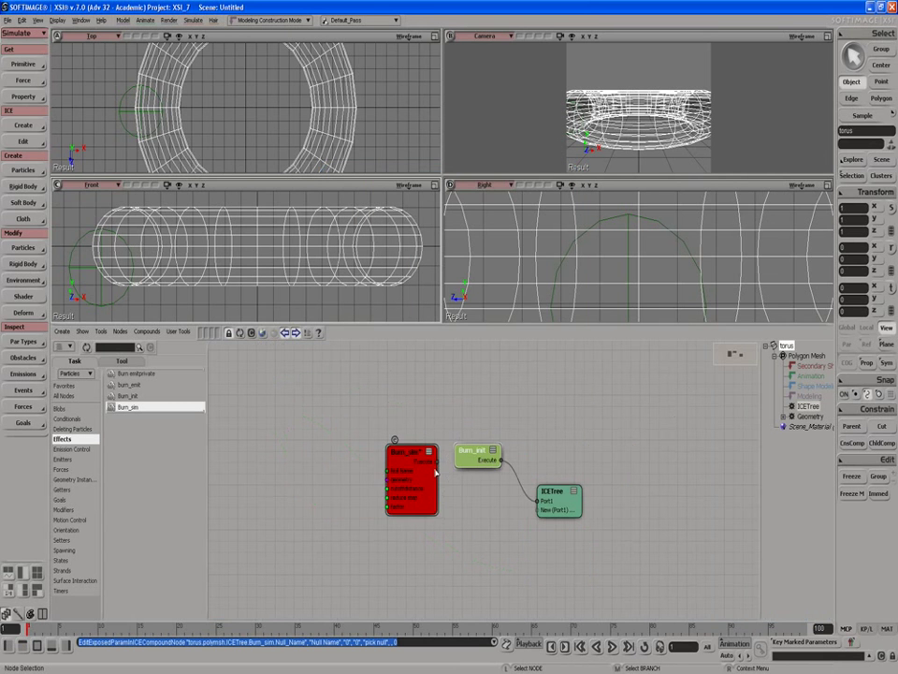
pyautogui.moveTo(423, 463); pyautogui.dragTo(426, 494)
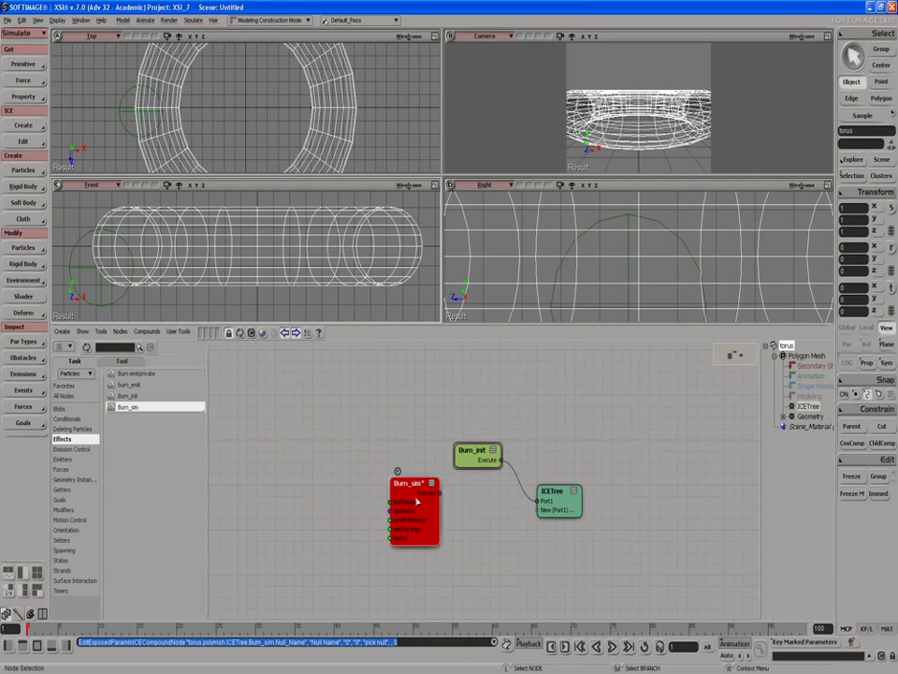
pyautogui.moveTo(407, 502); pyautogui.dragTo(540, 511)
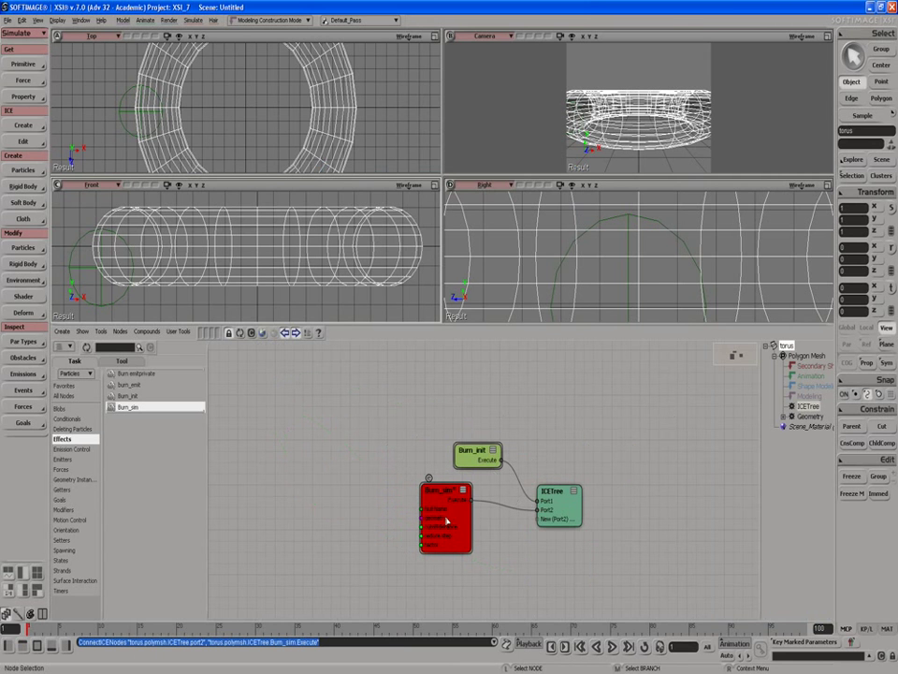
# Try Simulation as Burn_sim's construction mode for ApplyICEOp, discard the compound properties change, and reposition the node slightly.
pyautogui.rightClick(443, 500)
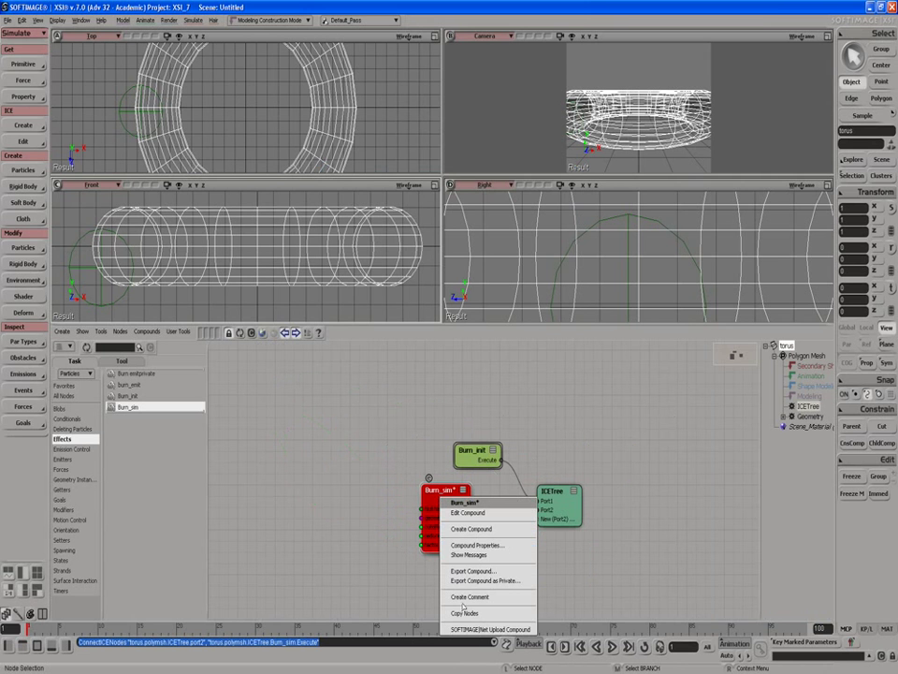
pyautogui.click(475, 544)
pyautogui.click(553, 367)
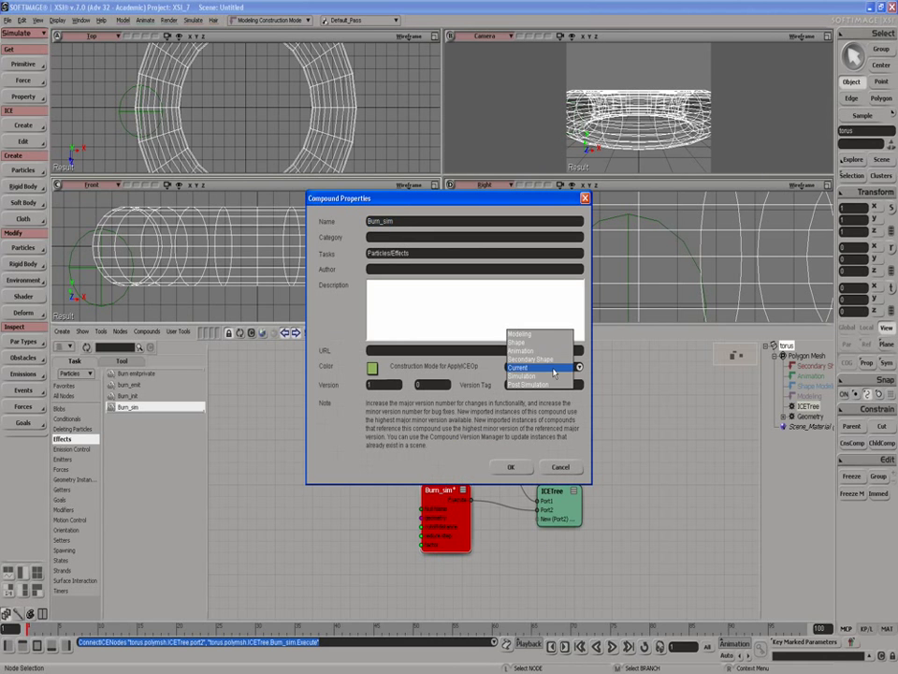
pyautogui.click(548, 373)
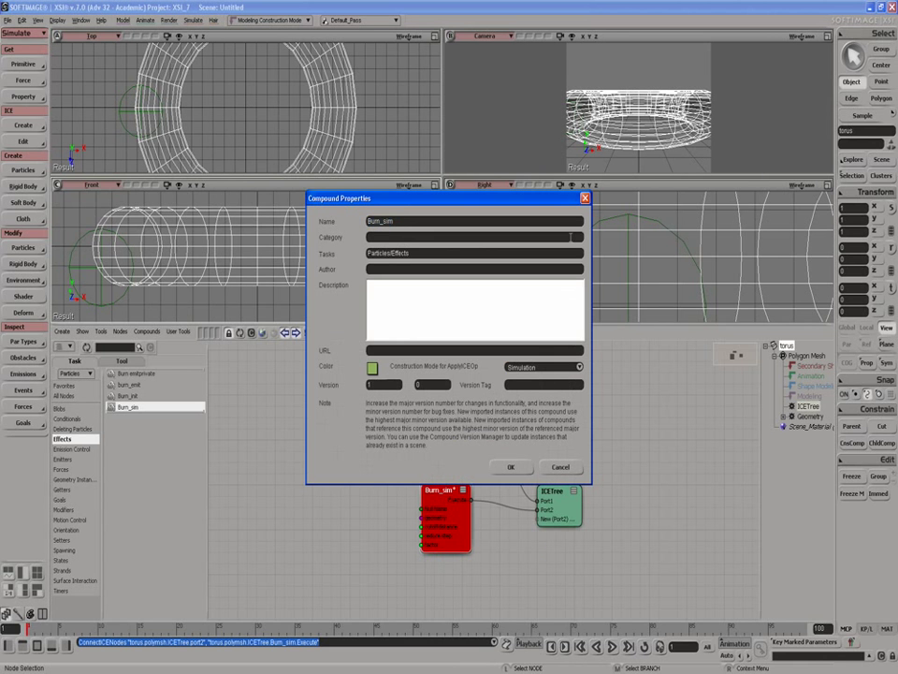
pyautogui.moveTo(551, 199); pyautogui.dragTo(567, 218)
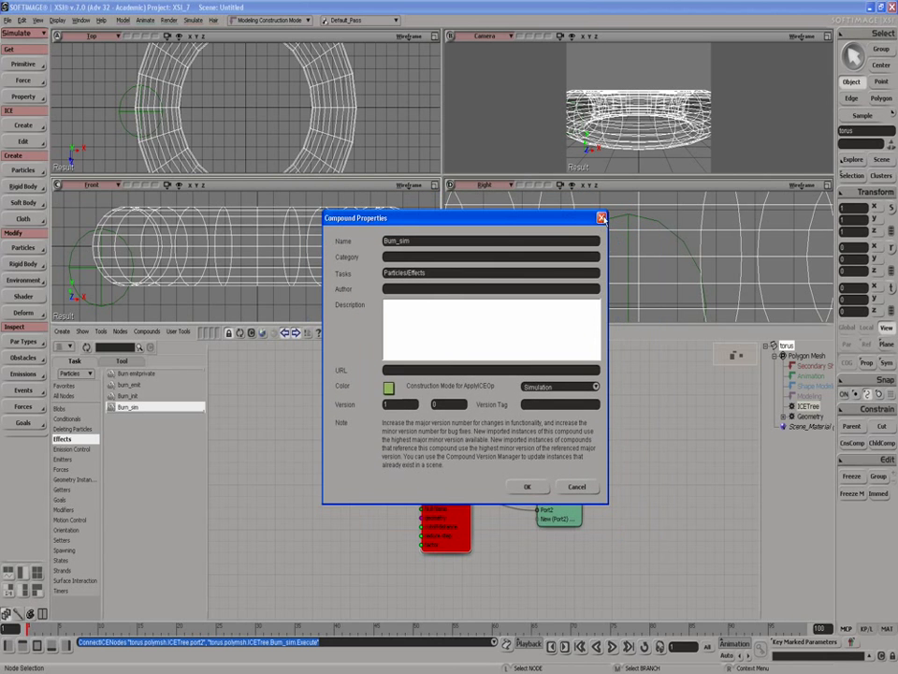
pyautogui.click(602, 218)
pyautogui.moveTo(440, 504); pyautogui.dragTo(441, 515)
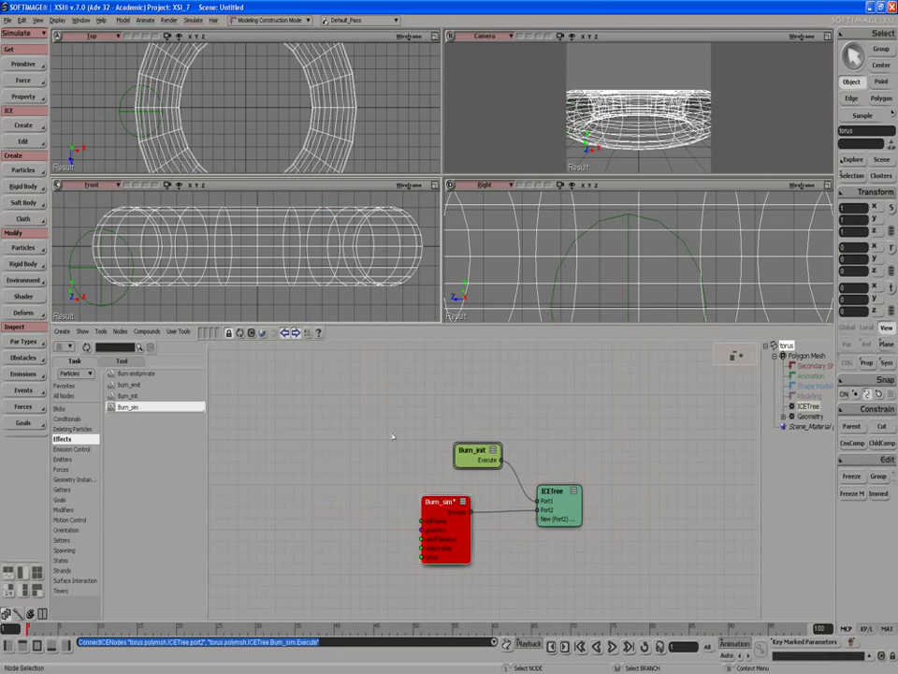
# Delete all the nodes of the torus's ICE tree, including the ICETree node.
pyautogui.click(615, 566)
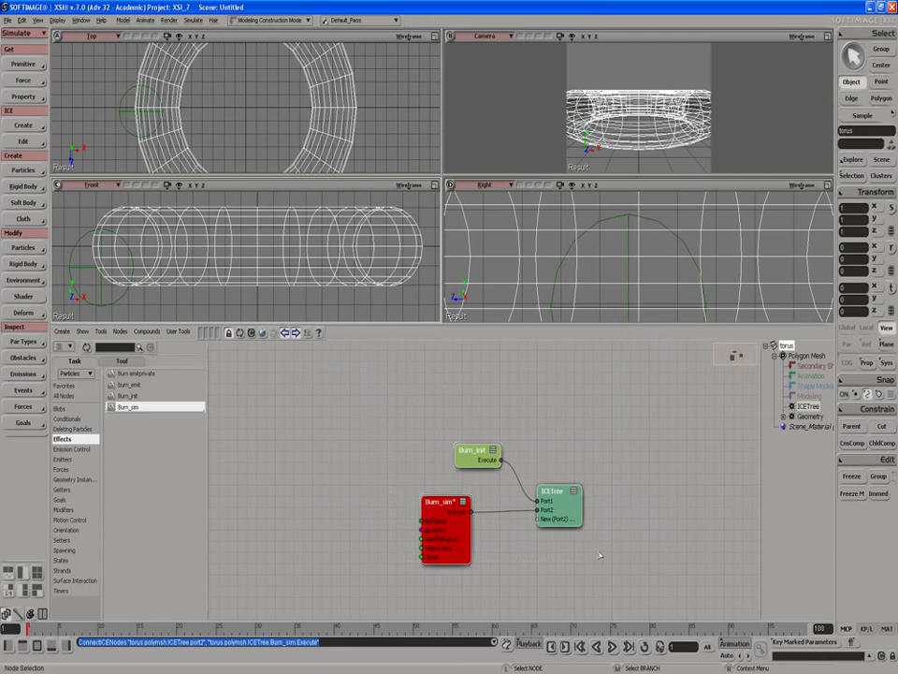
pyautogui.hotkey('ctrl', 'a')
pyautogui.press('Delete')
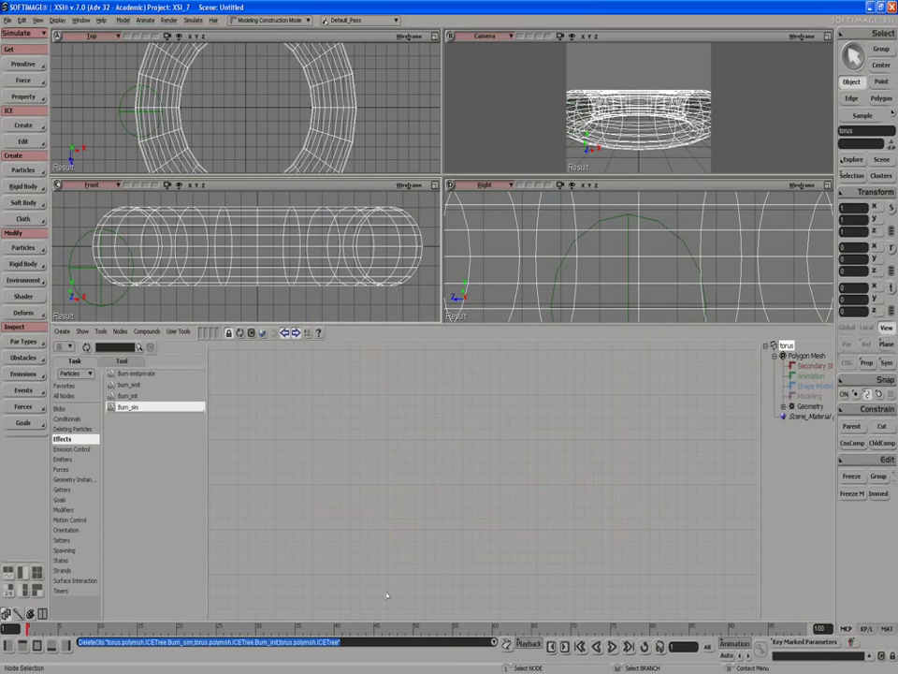
# Open the Script Editor and examine the Burn_ApplyICEop.vbs lines that get the scene root and create the BurnCloud point cloud.
pyautogui.click(506, 643)
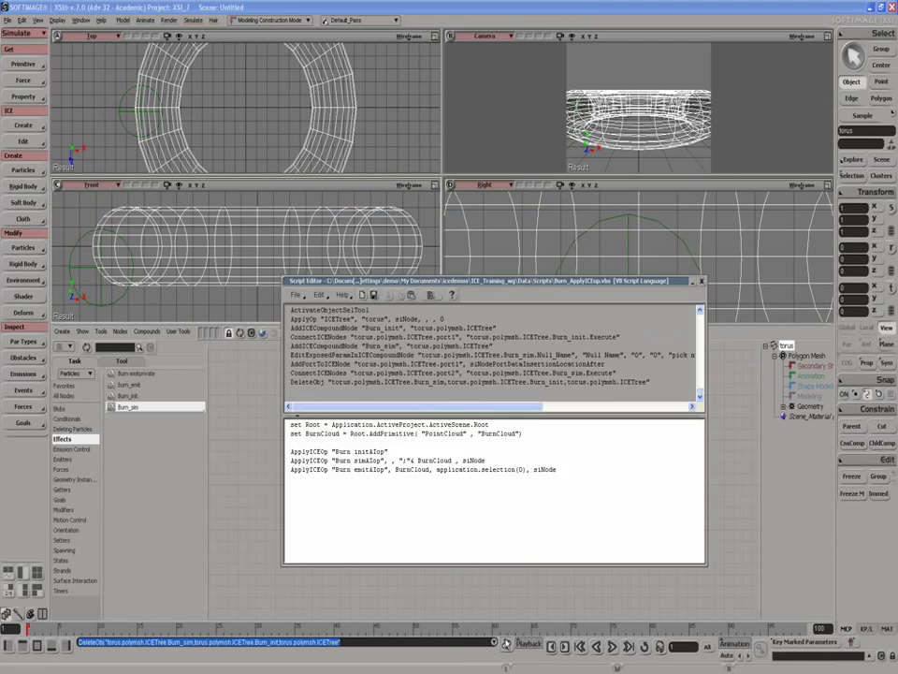
pyautogui.moveTo(557, 470); pyautogui.dragTo(344, 439)
pyautogui.click(312, 424)
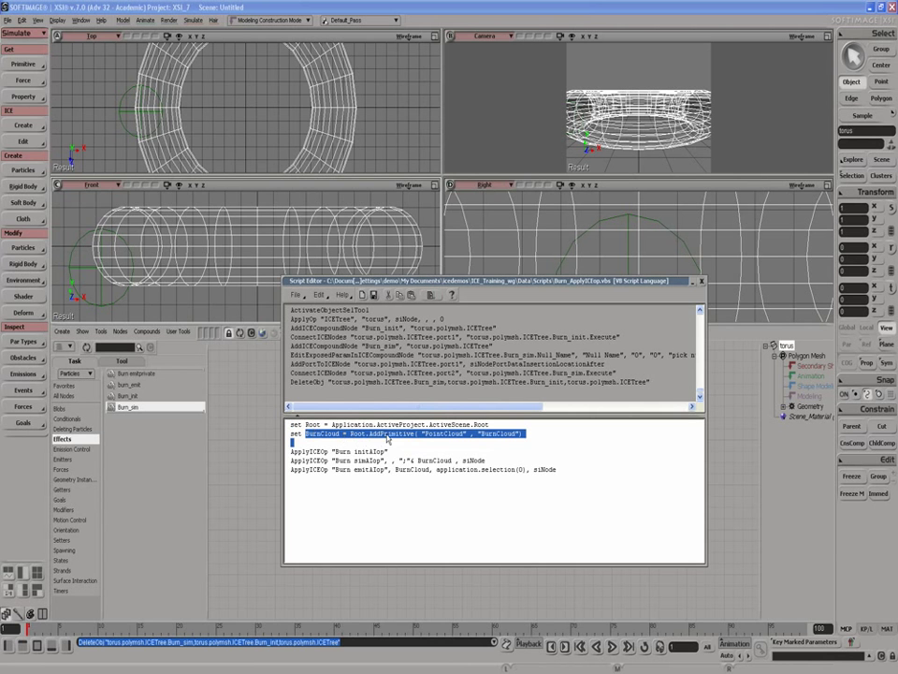
pyautogui.click(378, 438)
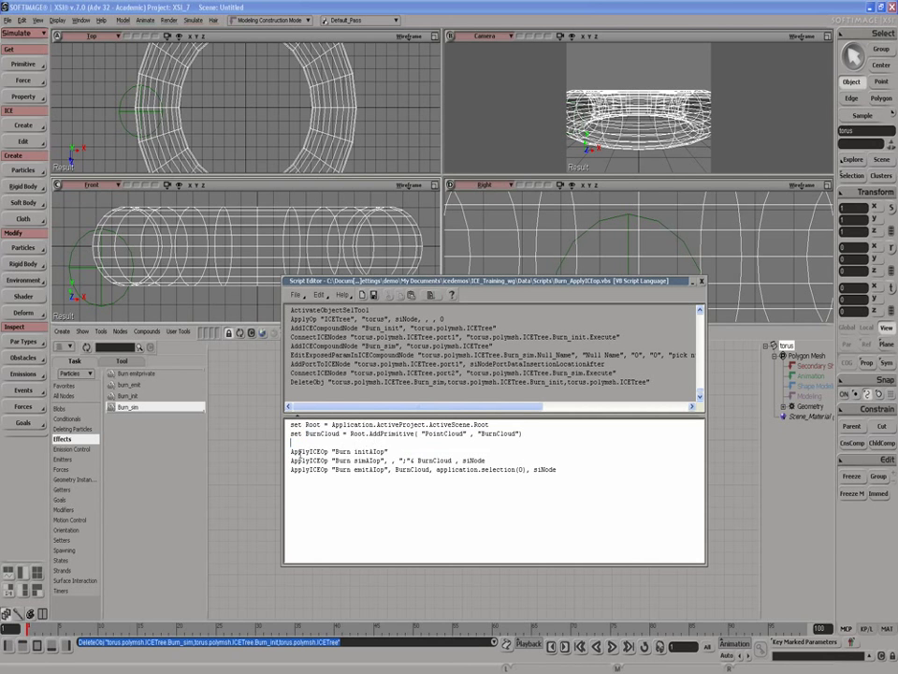
# Examine the ApplyICEOp calls for "Burn initAIop" and "Burn simAIop", including the empty argument and the BurnCloud connection string.
pyautogui.moveTo(288, 451); pyautogui.dragTo(286, 460)
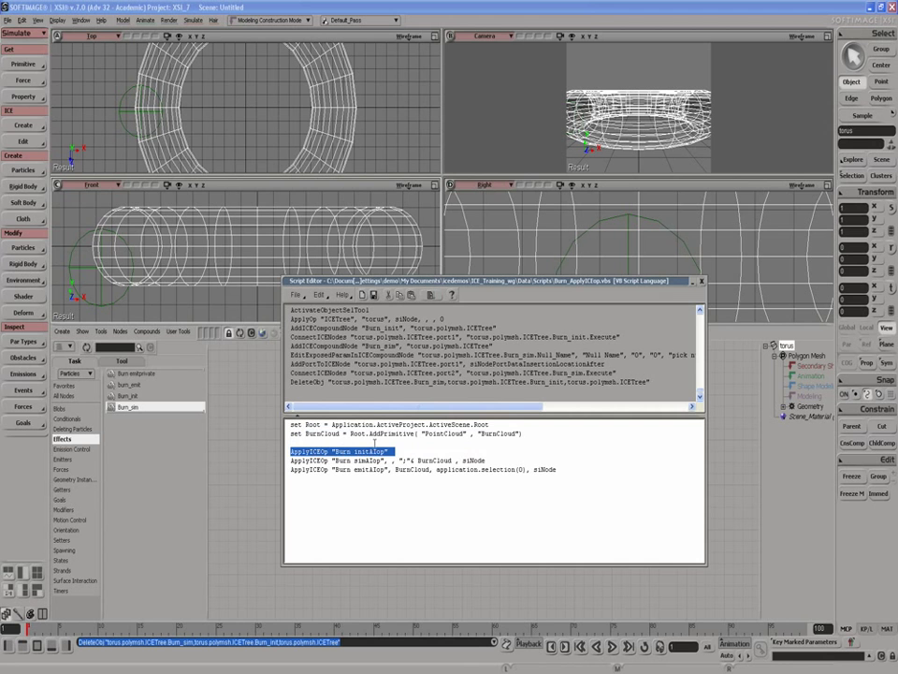
pyautogui.click(400, 450)
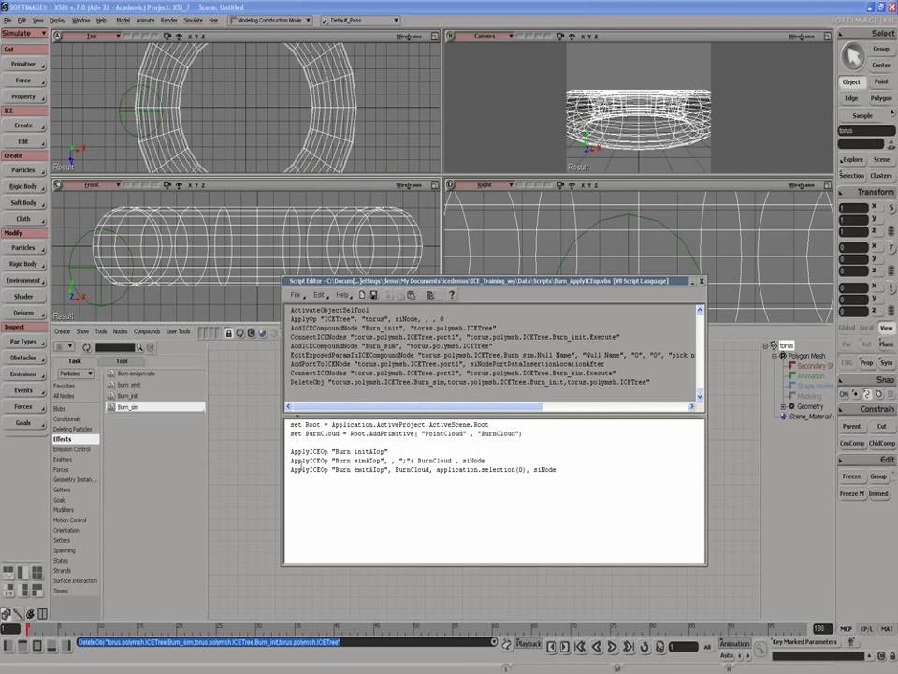
pyautogui.moveTo(292, 470); pyautogui.dragTo(295, 462)
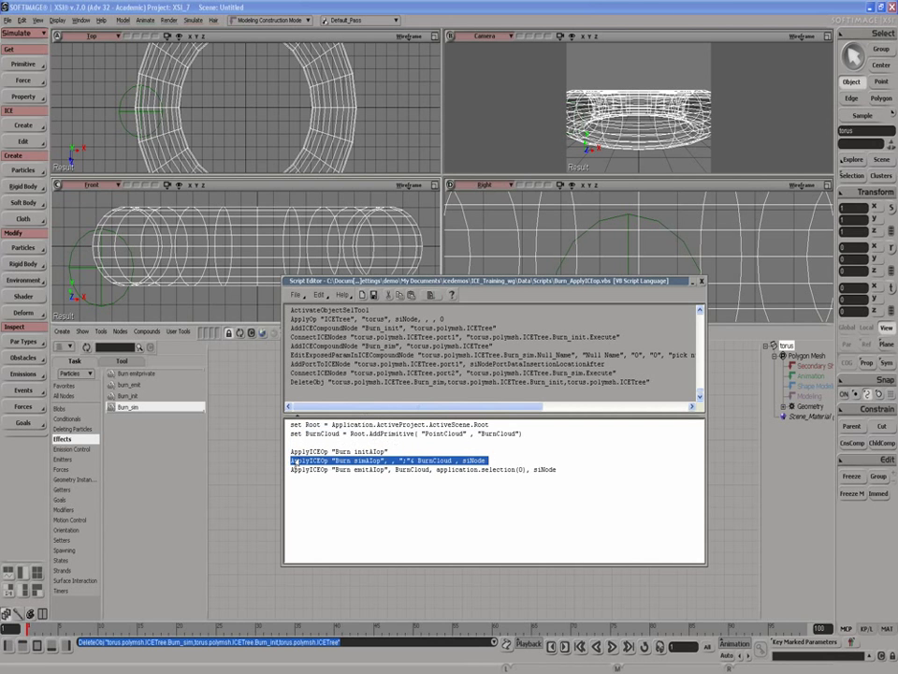
pyautogui.click(388, 460)
pyautogui.moveTo(388, 459); pyautogui.dragTo(392, 460)
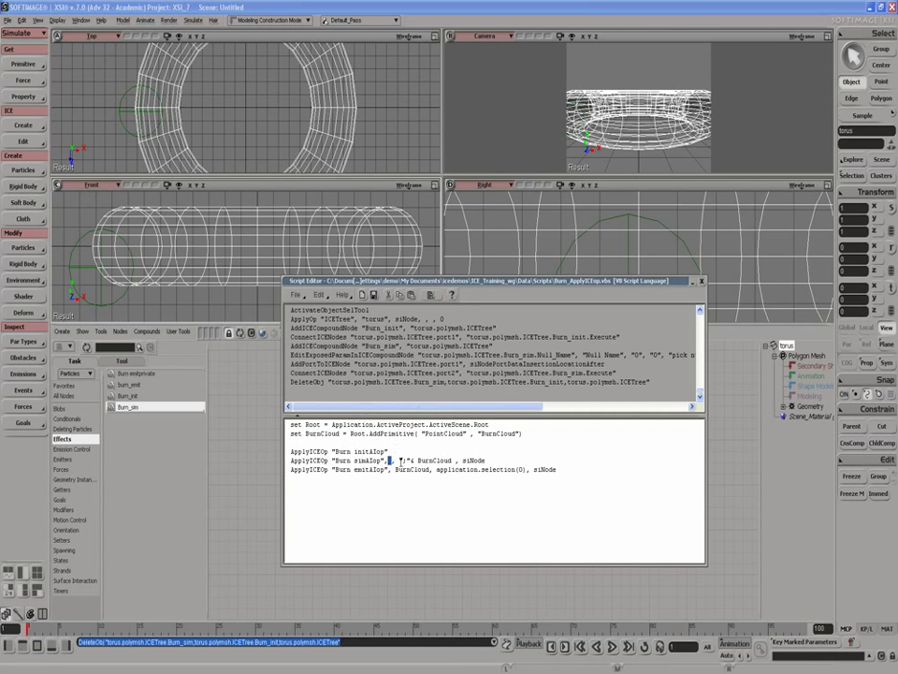
pyautogui.doubleClick(405, 460)
pyautogui.moveTo(409, 461); pyautogui.dragTo(454, 459)
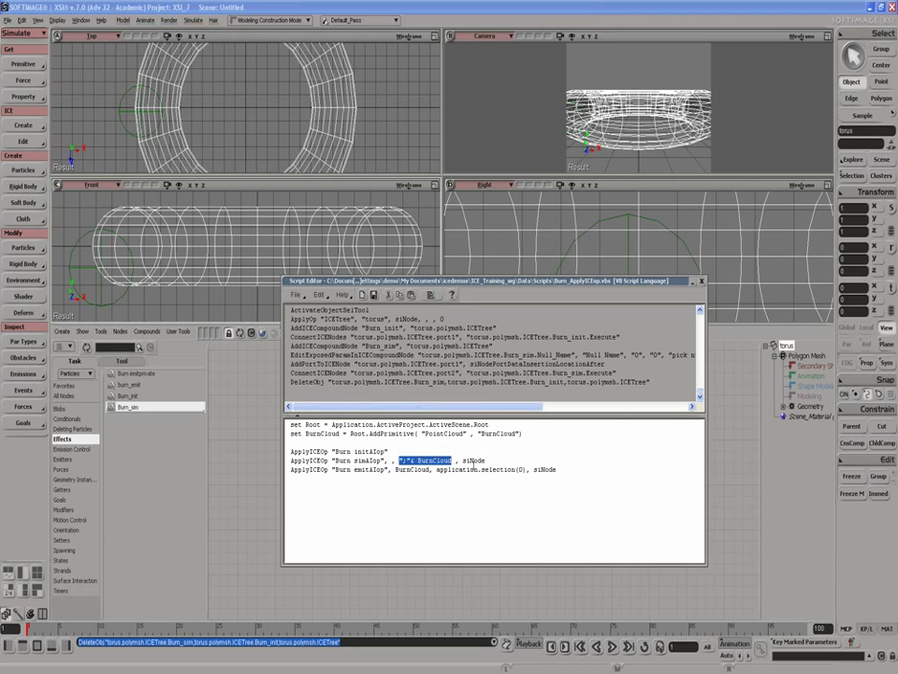
# Examine the ApplyICEOp call for "Burn emitAIop", including its BurnCloud target, the application.selection(0) connection argument and the siNode argument.
pyautogui.click(362, 470)
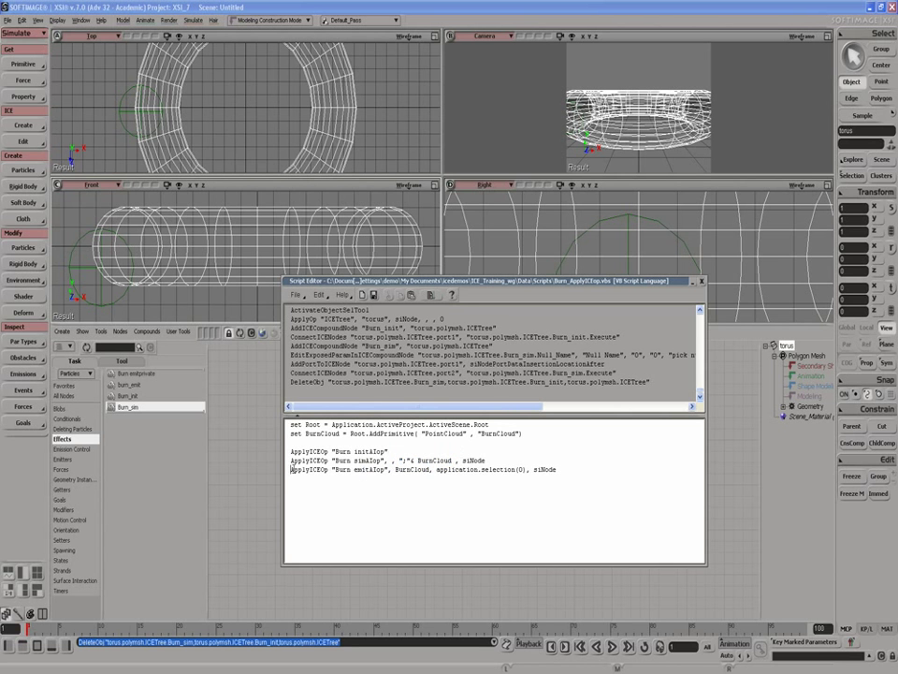
pyautogui.click(333, 470)
pyautogui.moveTo(333, 469)
pyautogui.mouseDown()
pyautogui.moveTo(426, 460)
pyautogui.moveTo(365, 470)
pyautogui.moveTo(389, 470)
pyautogui.mouseUp()
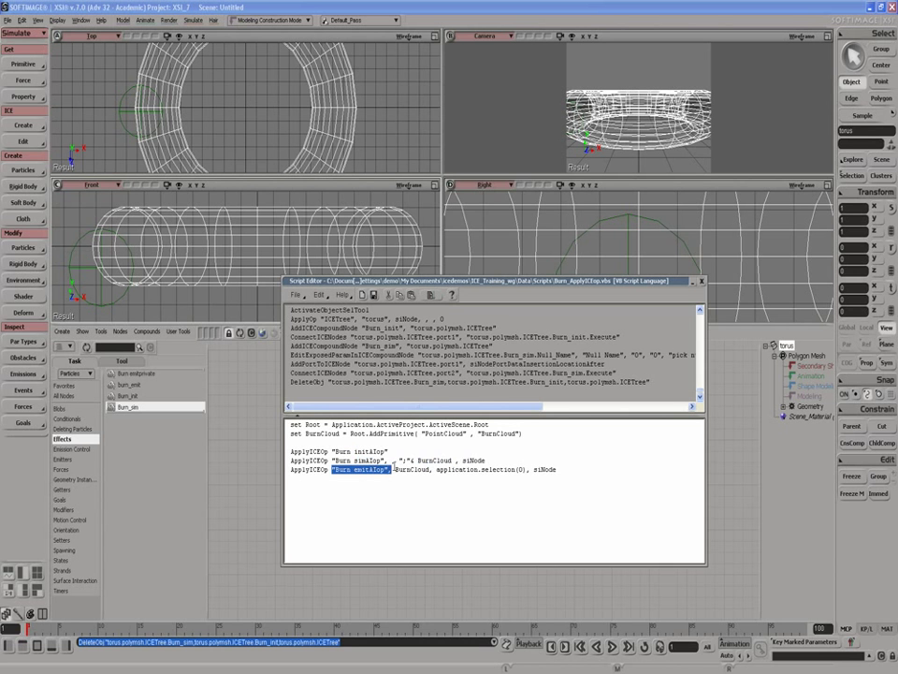
pyautogui.doubleClick(421, 470)
pyautogui.moveTo(437, 470); pyautogui.dragTo(511, 470)
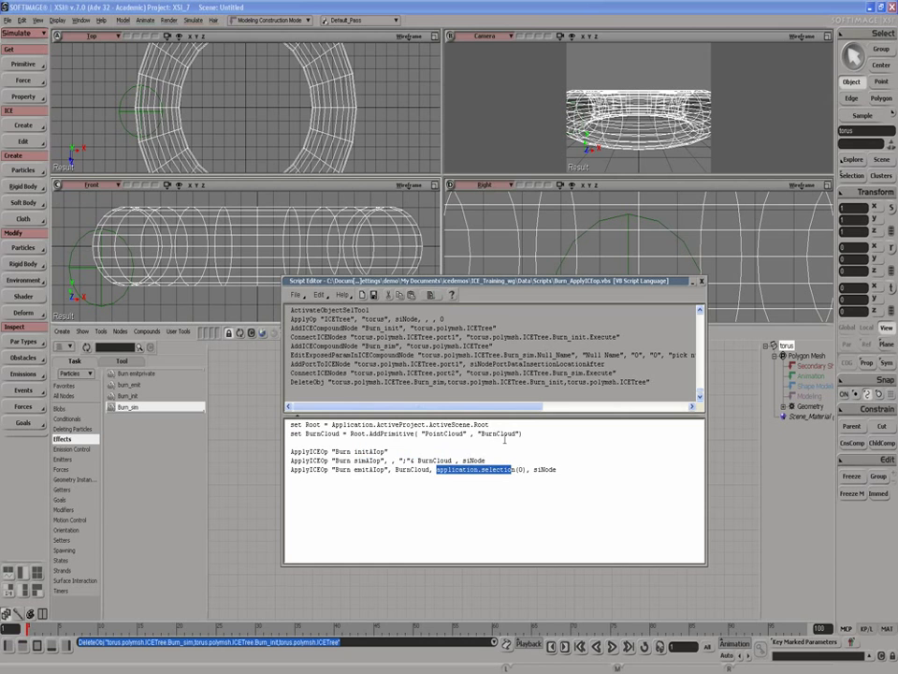
pyautogui.click(501, 440)
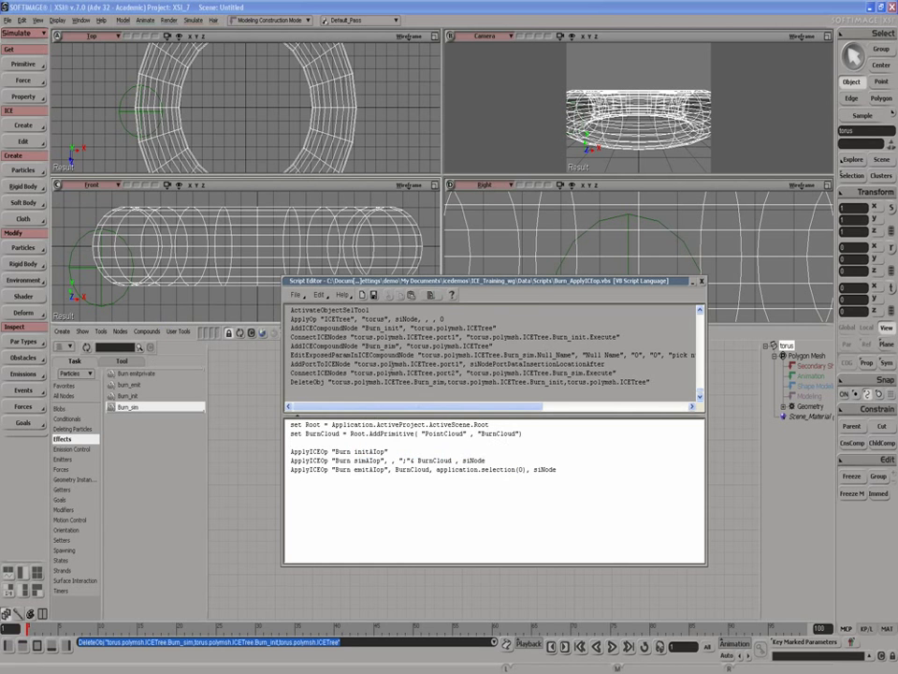
# Open the workgroup manager from the Data Management preferences.
pyautogui.click(7, 20)
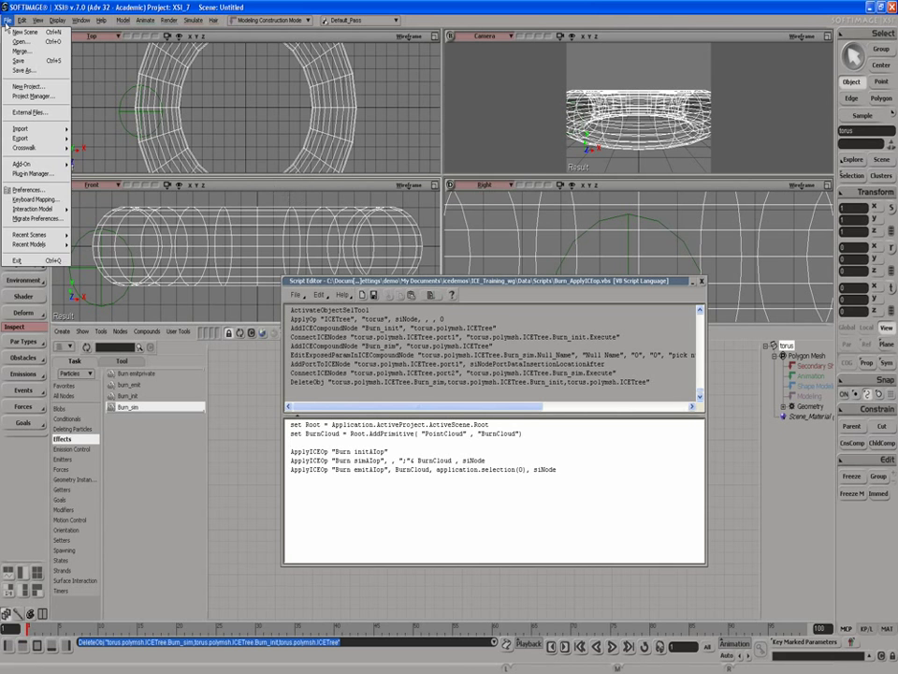
pyautogui.moveTo(29, 210)
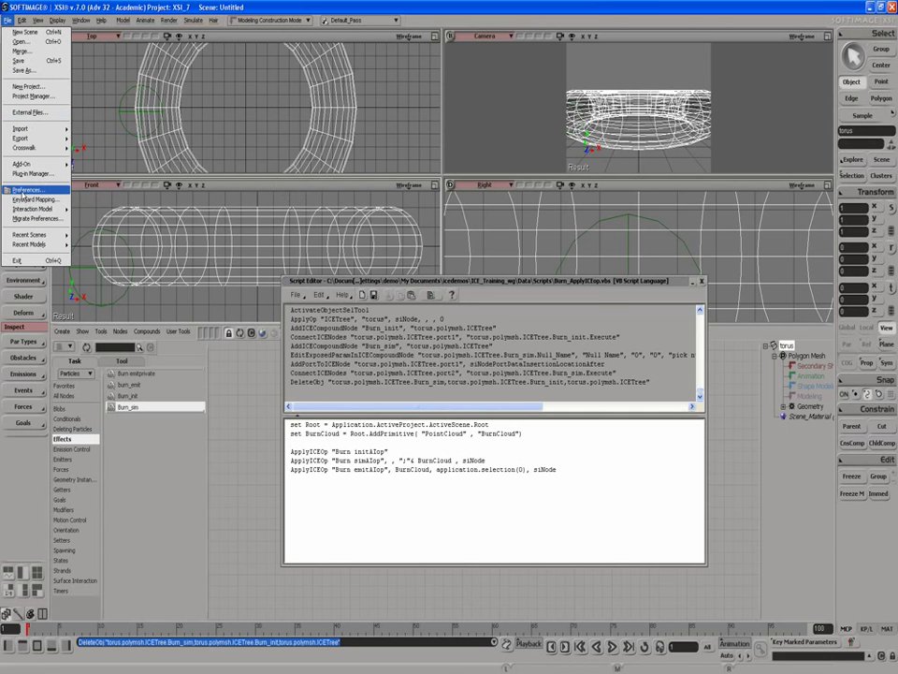
pyautogui.click(26, 190)
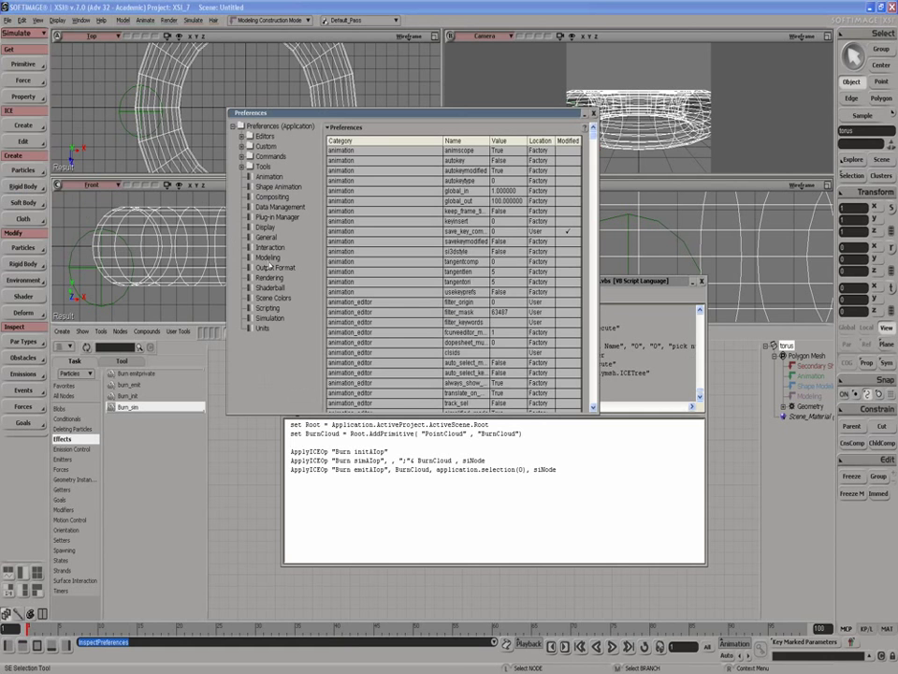
pyautogui.click(269, 207)
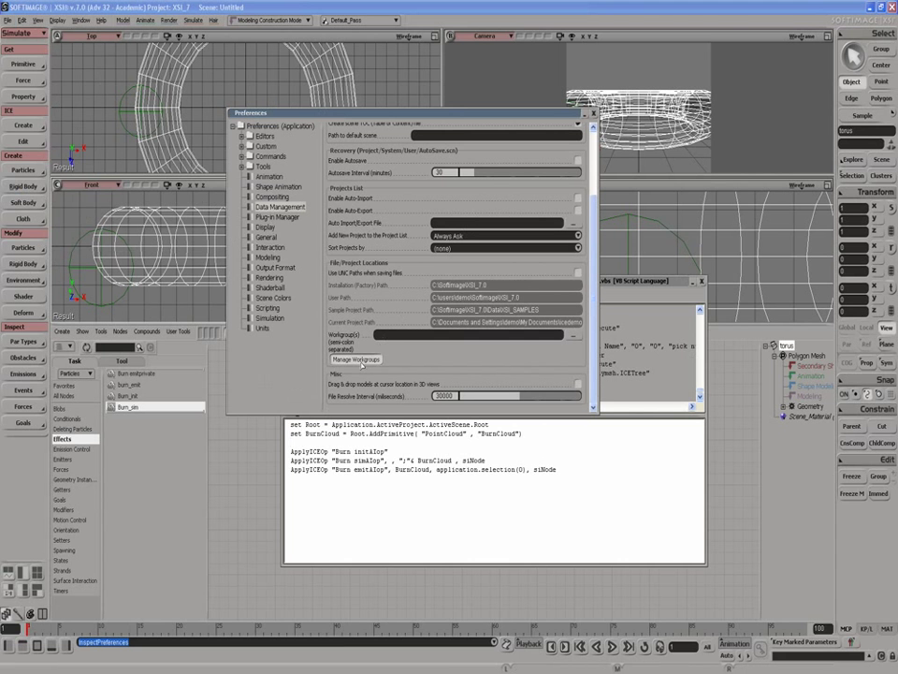
pyautogui.click(362, 364)
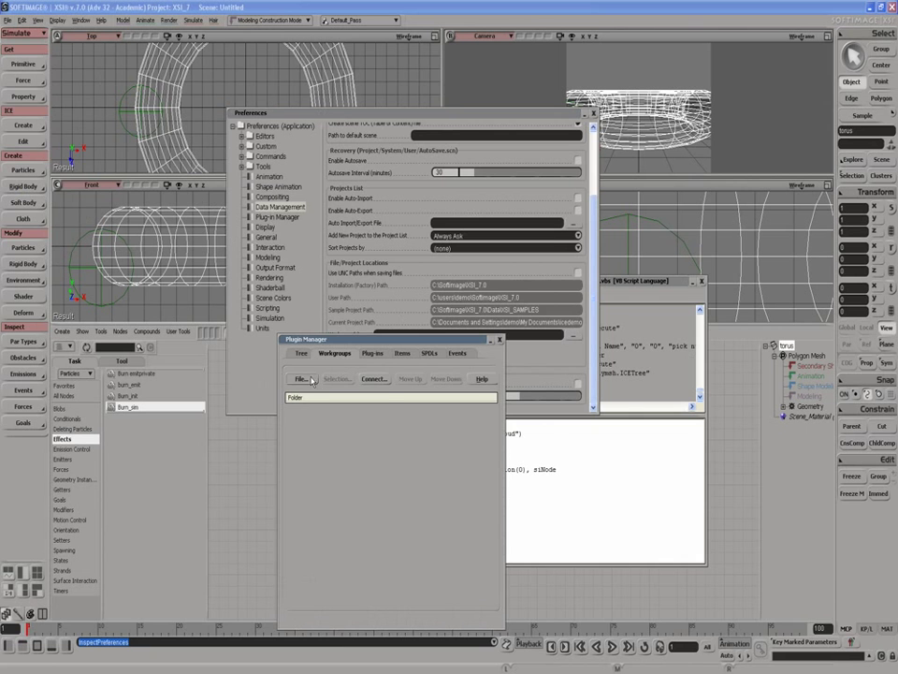
# Connect to the ICE_Training_wg workgroup in the icedemos folder, and close the Plugin Manager and Preferences.
pyautogui.click(305, 382)
pyautogui.click(318, 393)
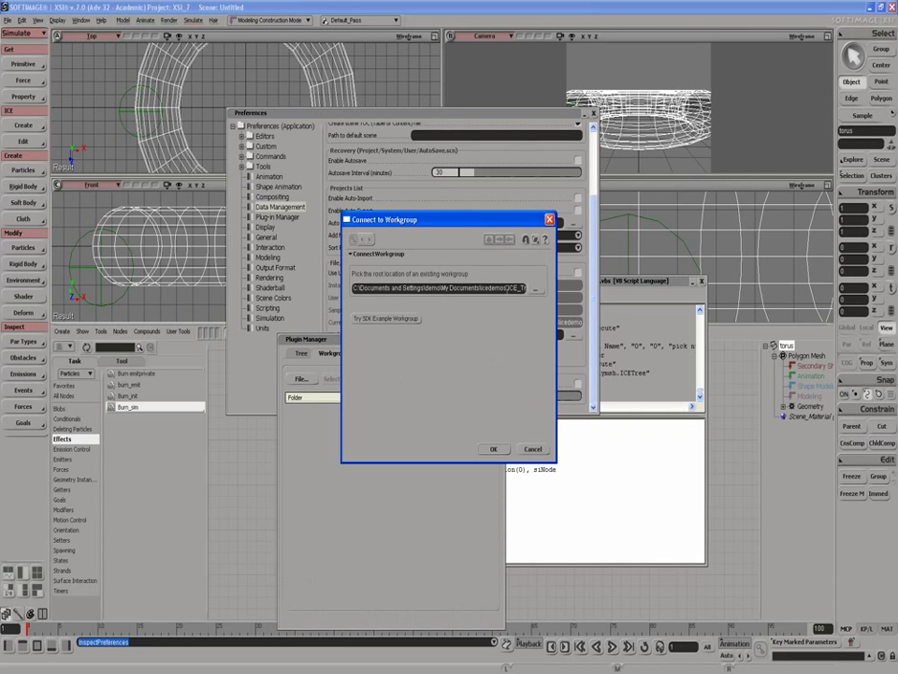
pyautogui.click(535, 289)
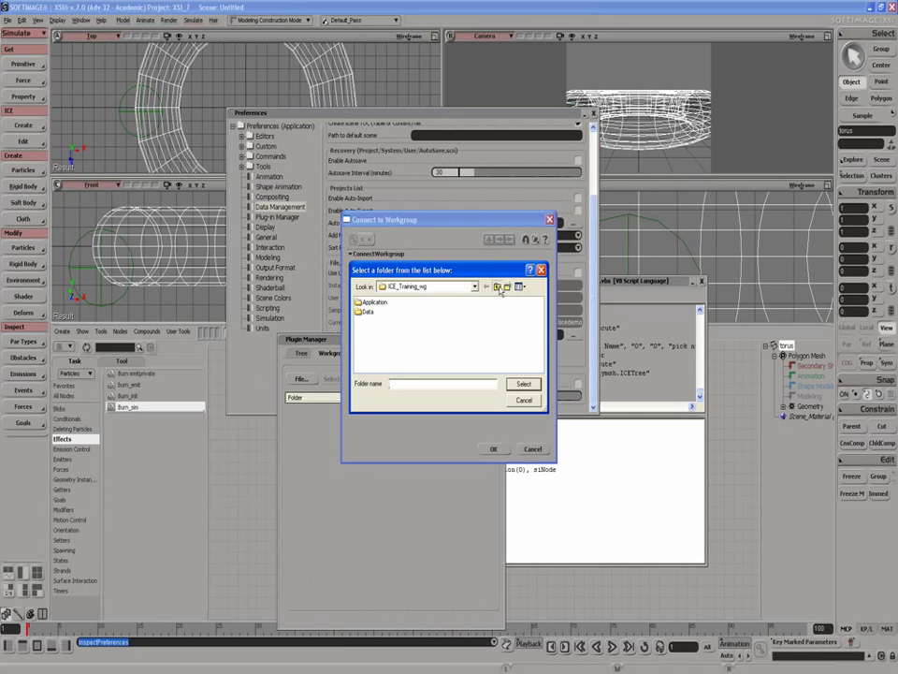
pyautogui.click(507, 287)
pyautogui.click(380, 302)
pyautogui.doubleClick(390, 302)
pyautogui.click(522, 385)
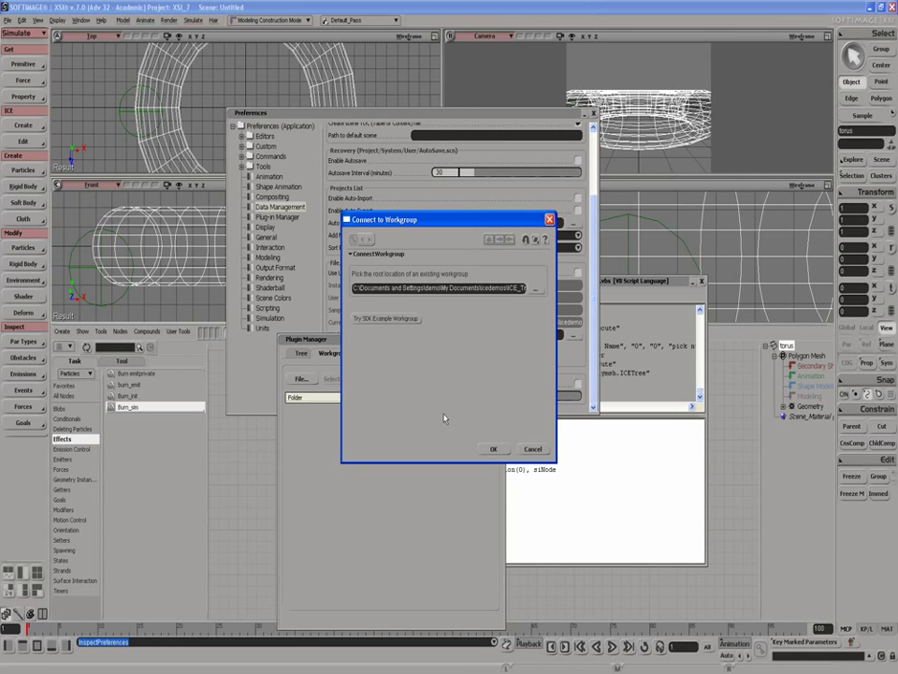
pyautogui.click(495, 449)
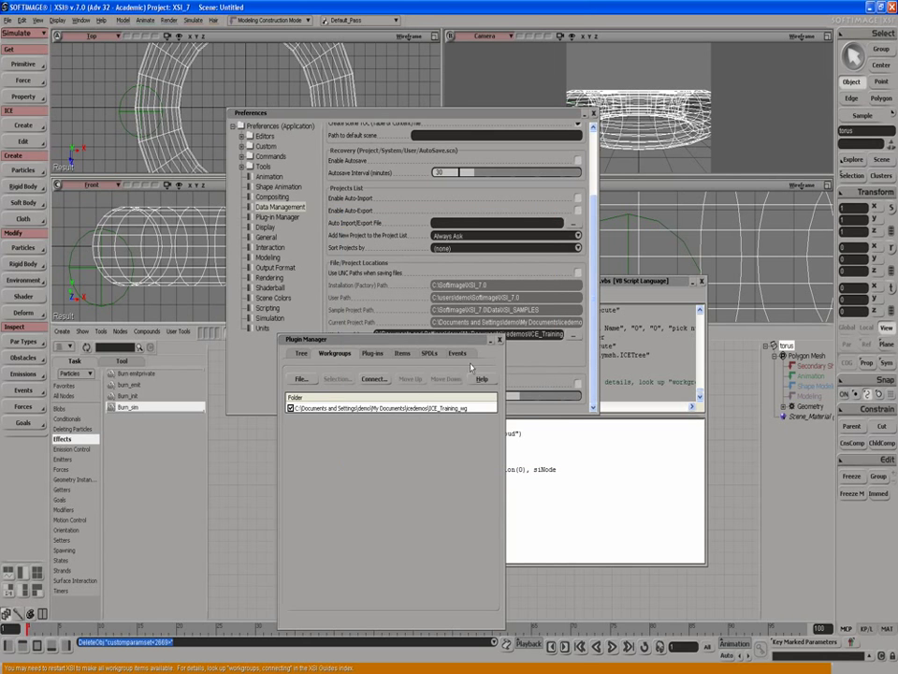
pyautogui.click(500, 339)
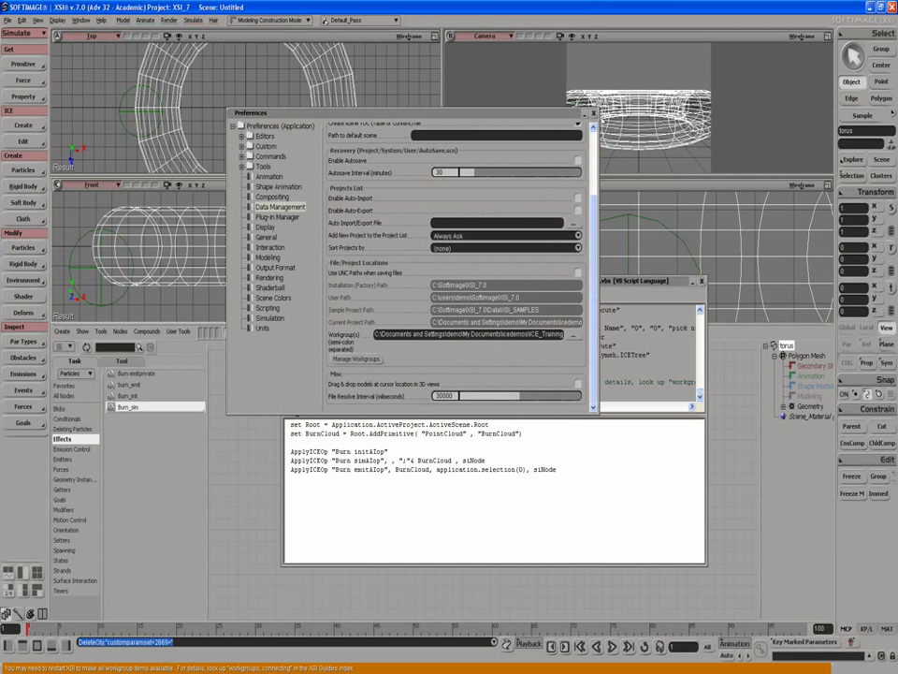
pyautogui.click(593, 113)
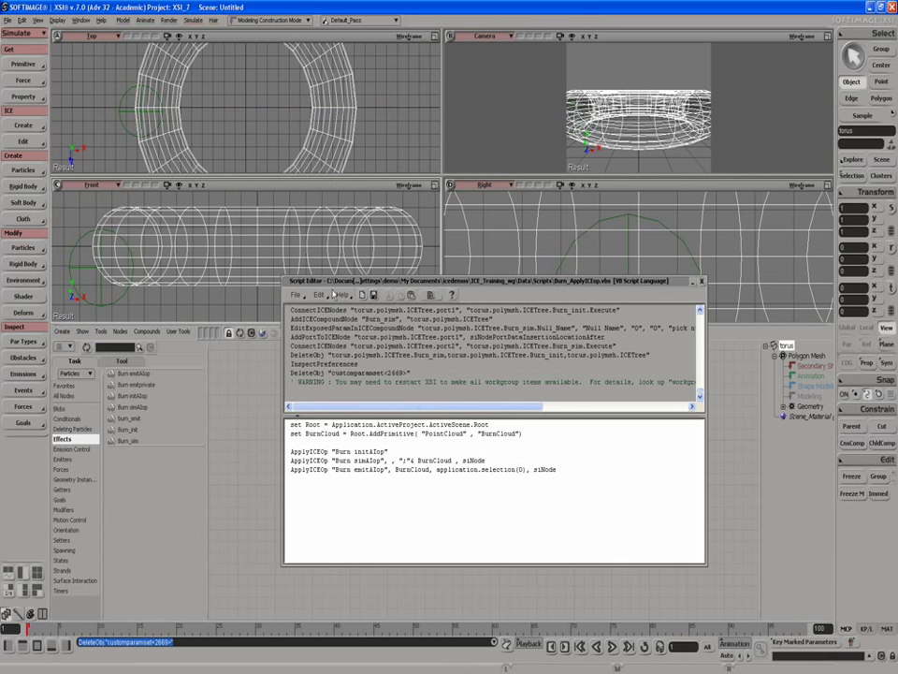
# Run the Burn_ApplyICEop.vbs script on the torus, picking the null as the ignition null, and close the Script Editor.
pyautogui.moveTo(318, 283); pyautogui.dragTo(314, 298)
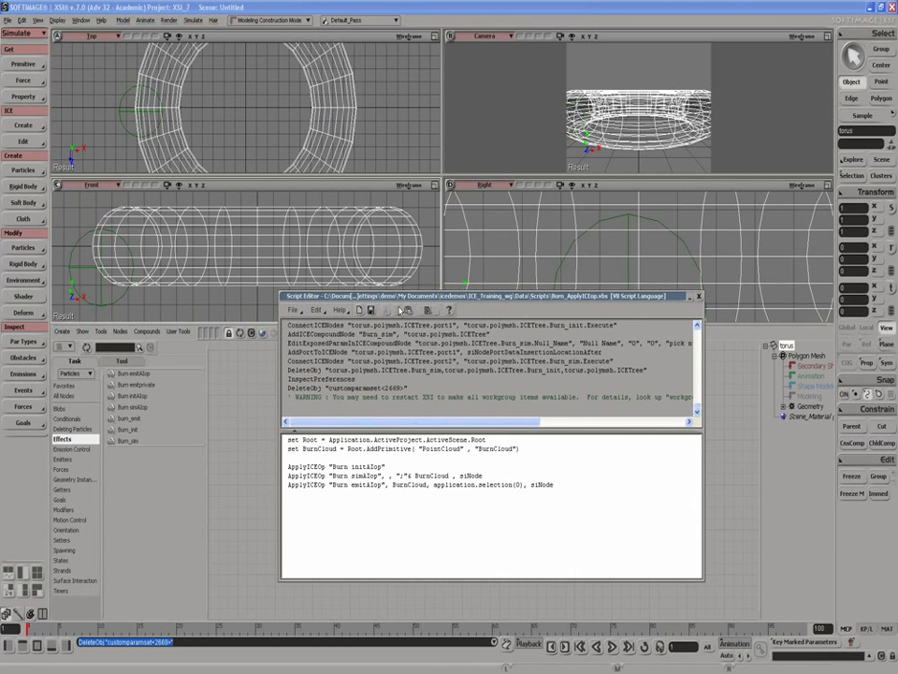
pyautogui.click(425, 309)
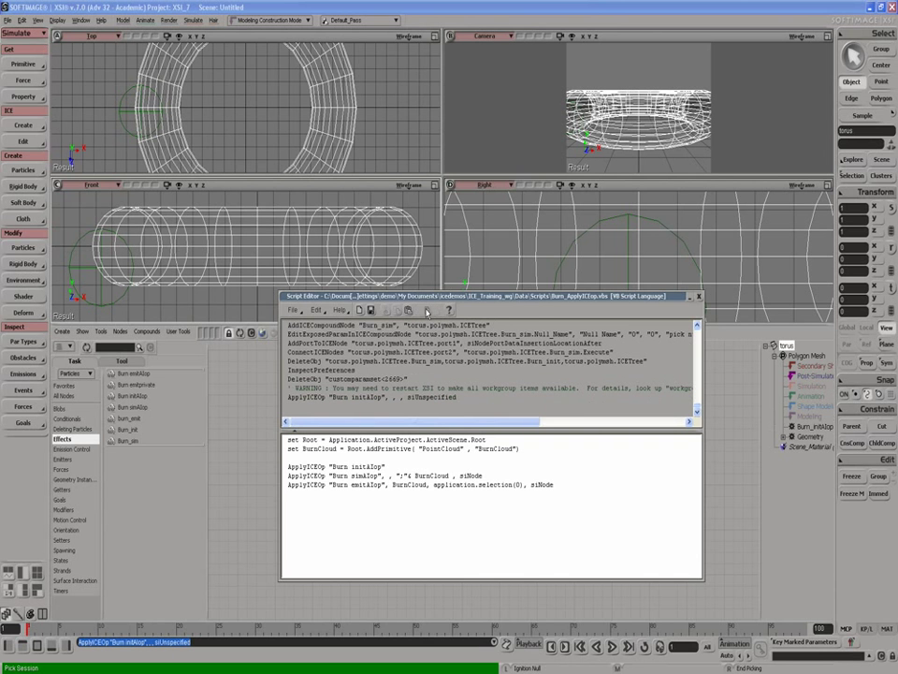
pyautogui.click(492, 251)
pyautogui.click(603, 221)
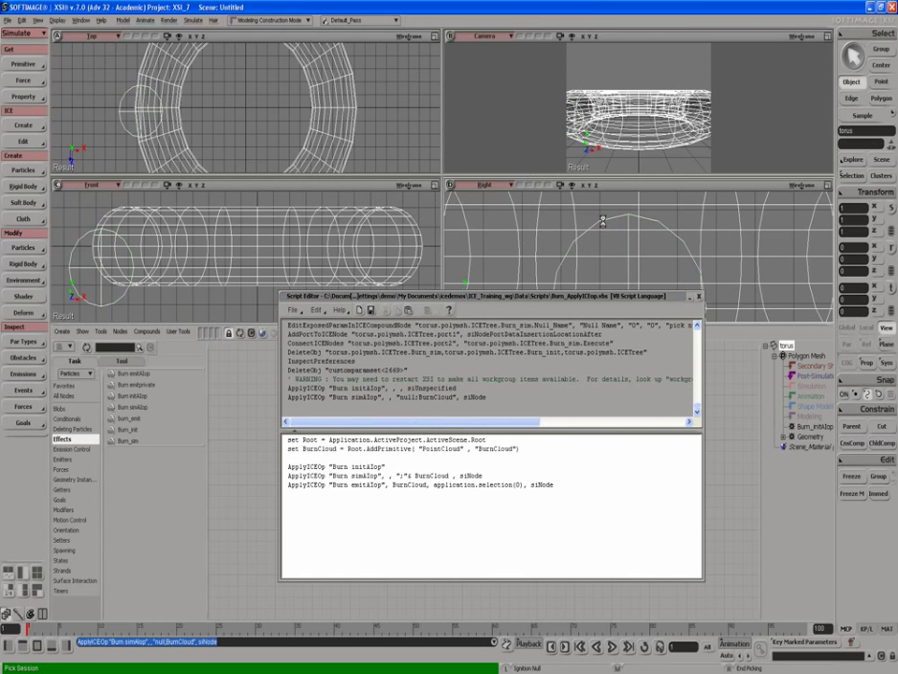
pyautogui.click(516, 251)
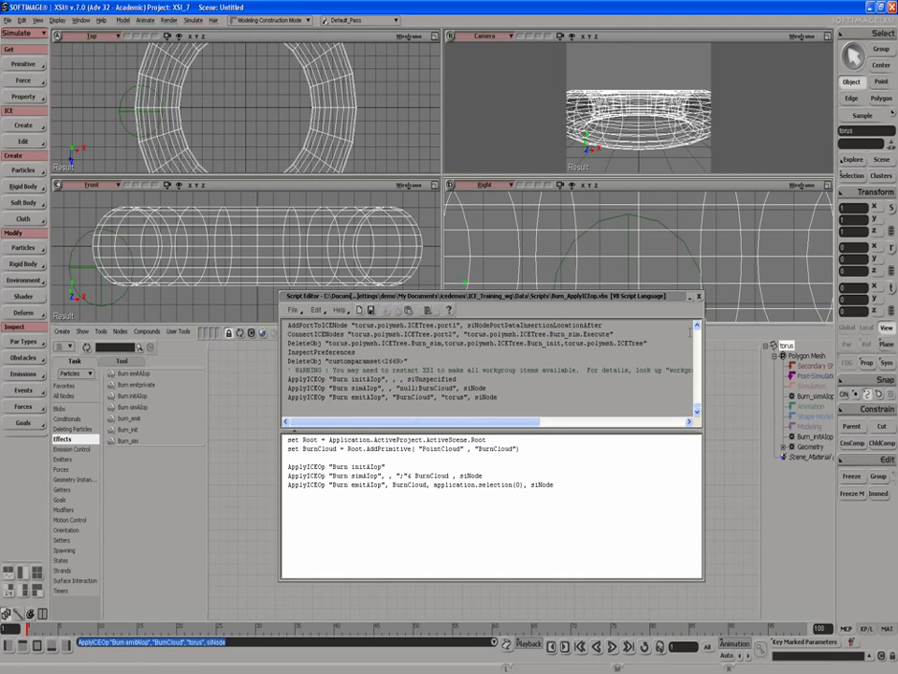
pyautogui.click(699, 297)
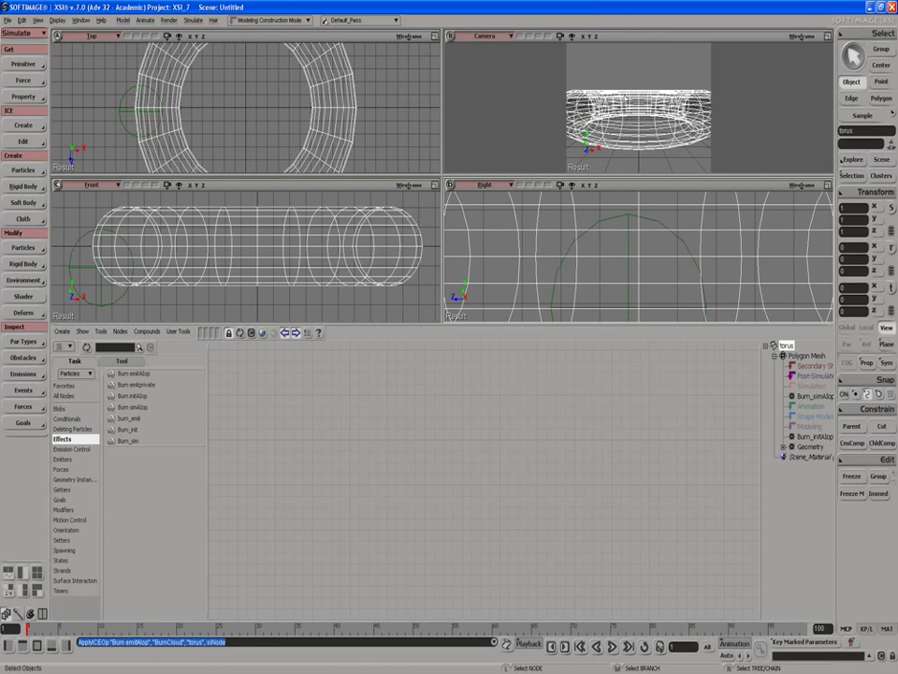
# Play the burn simulation from the start with the whole torus in the camera view, and stop at frame 17.
pyautogui.scroll(-3, 624, 92)
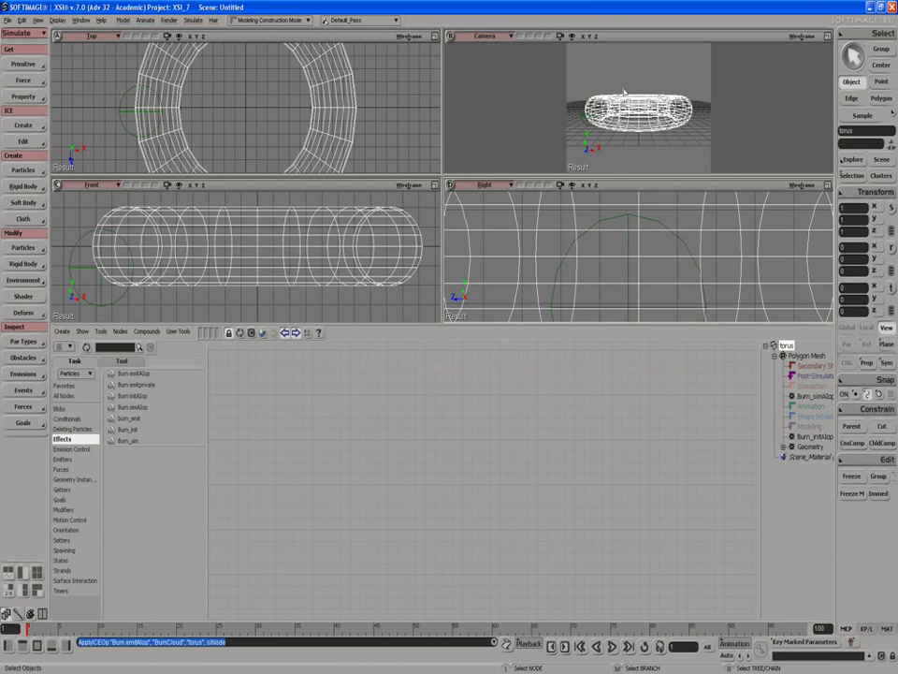
pyautogui.click(612, 646)
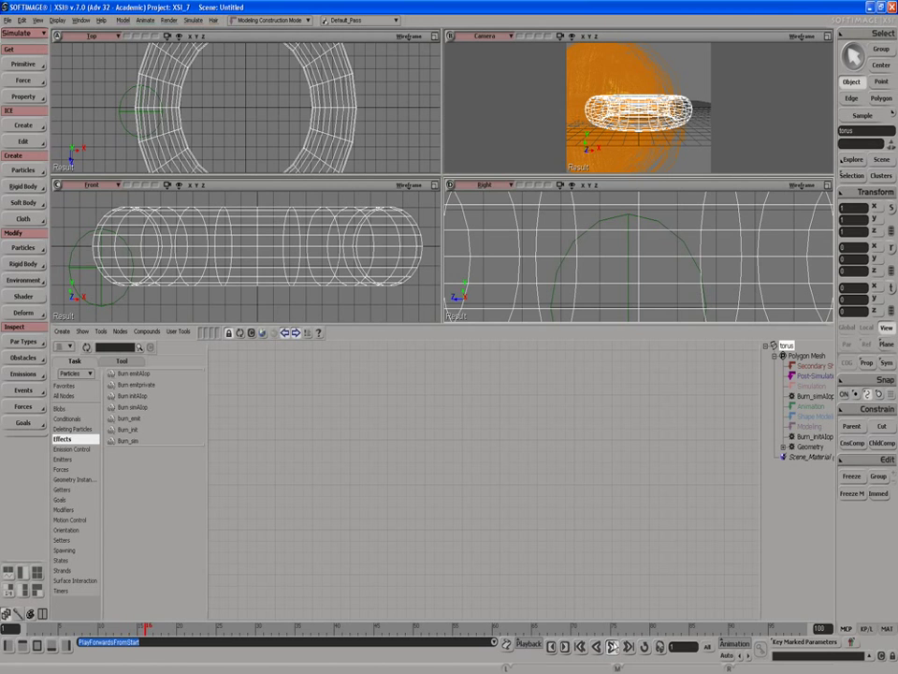
pyautogui.press('Escape')
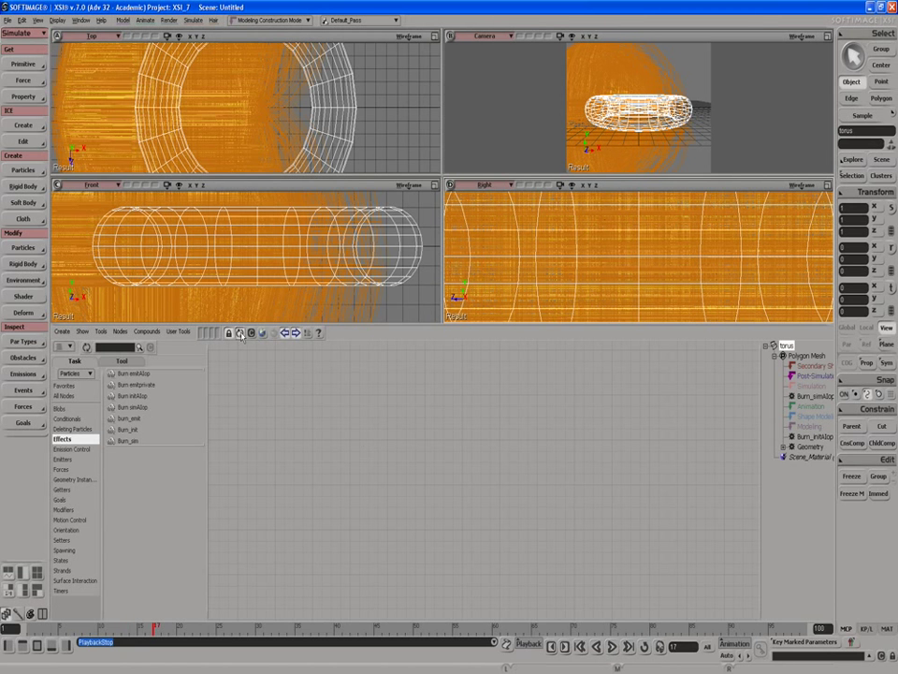
# Refresh the ICE tree view to show the torus's Burn_simAIop tree, and shift the Get null and Get BurnCloud nodes away from the compound.
pyautogui.click(240, 333)
pyautogui.moveTo(412, 429); pyautogui.dragTo(398, 424)
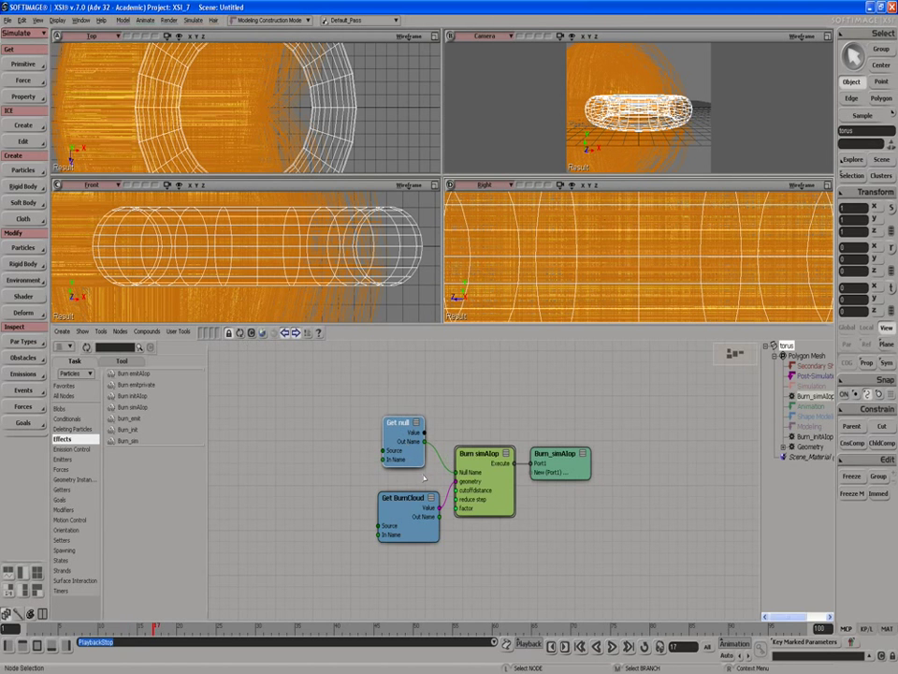
pyautogui.moveTo(405, 498); pyautogui.dragTo(391, 498)
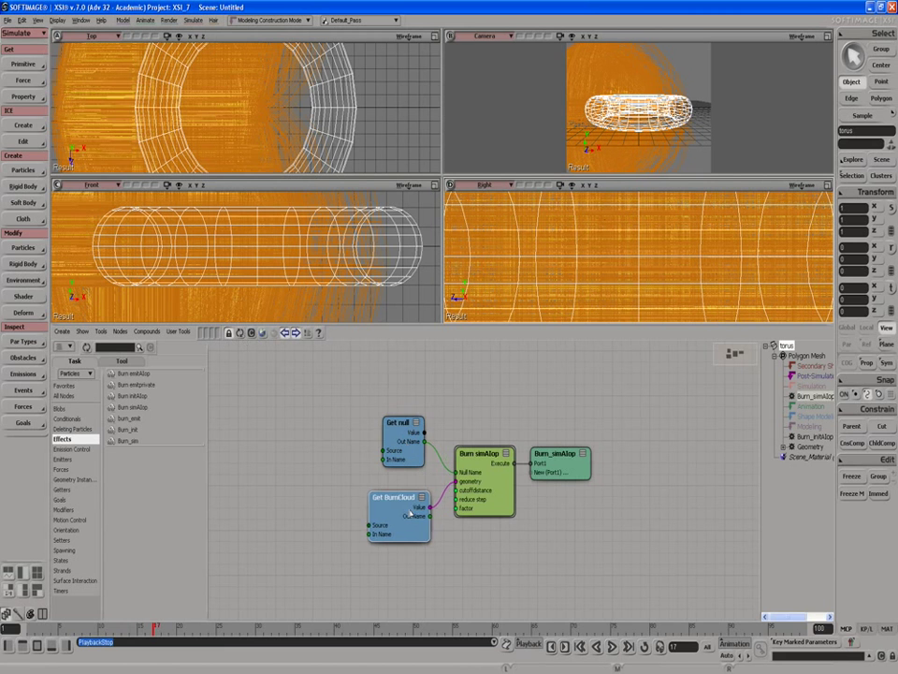
# Inspect the picking string of the Null Name port inside the Burn simAIop compound, and return to the tree.
pyautogui.click(464, 440)
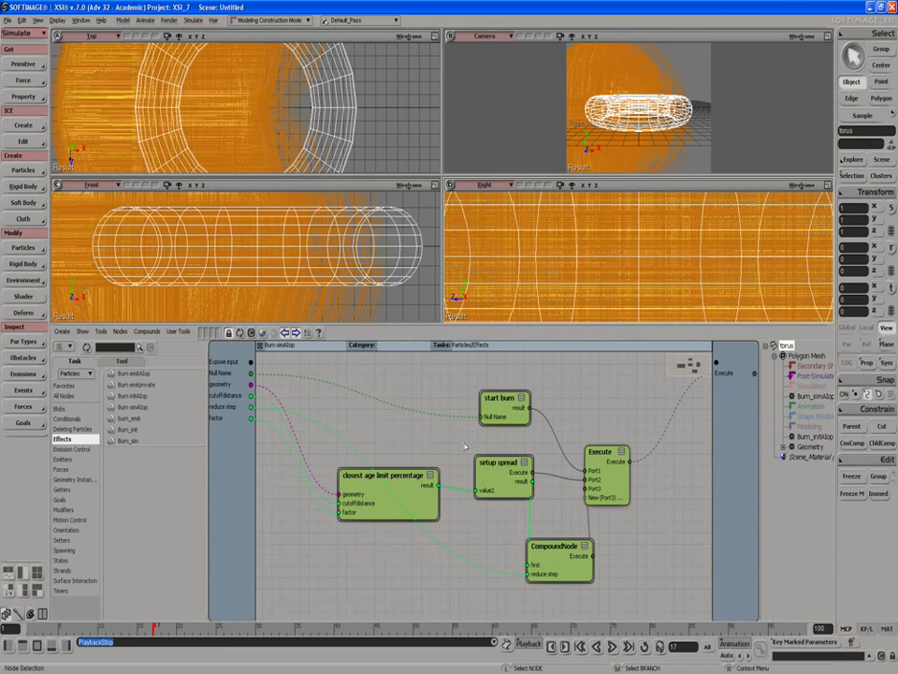
pyautogui.rightClick(219, 373)
pyautogui.click(242, 463)
pyautogui.rightClick(229, 412)
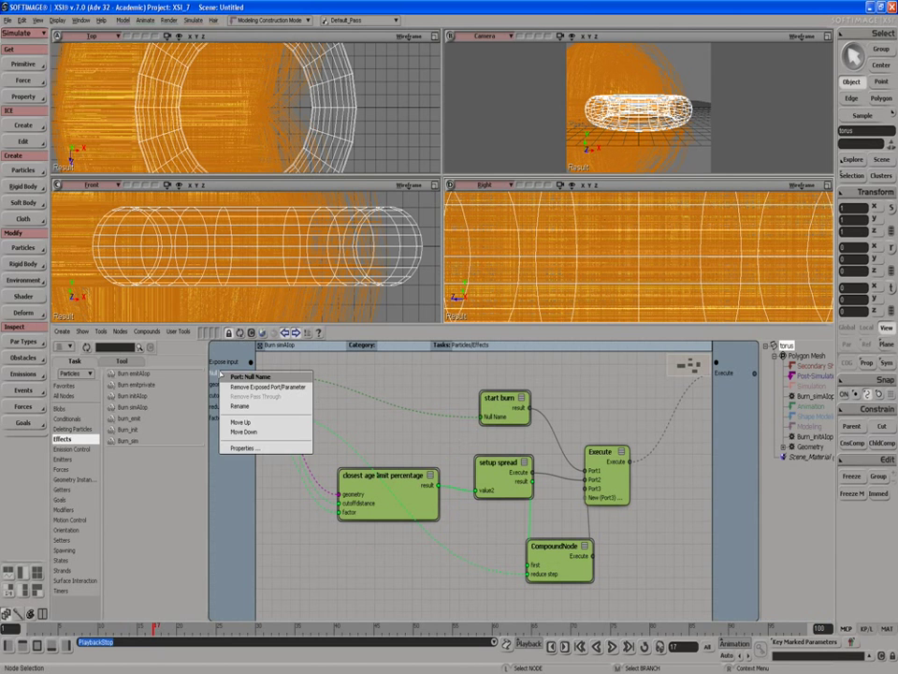
pyautogui.click(248, 449)
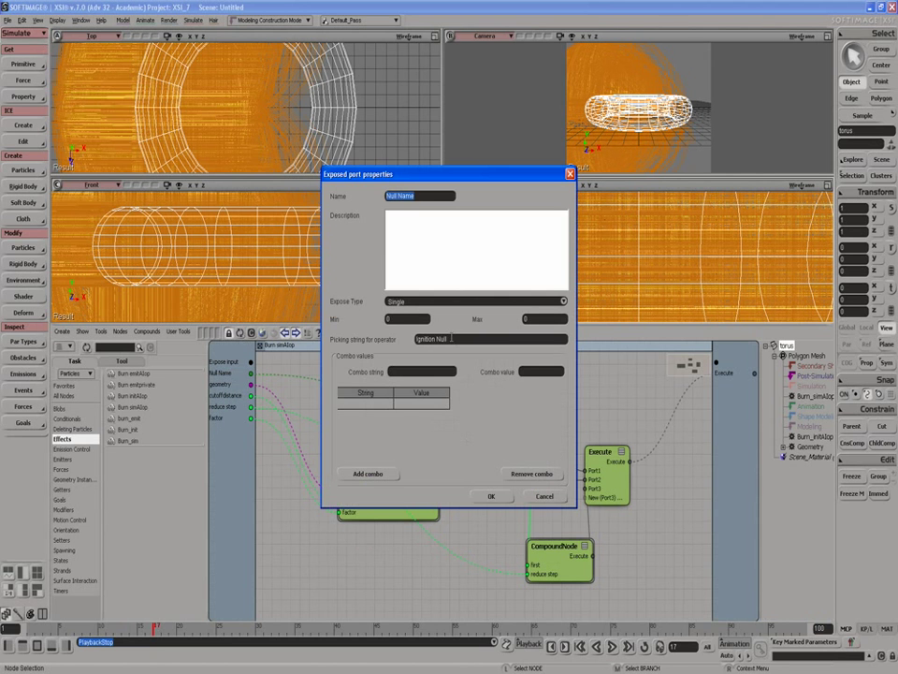
pyautogui.tripleClick(452, 339)
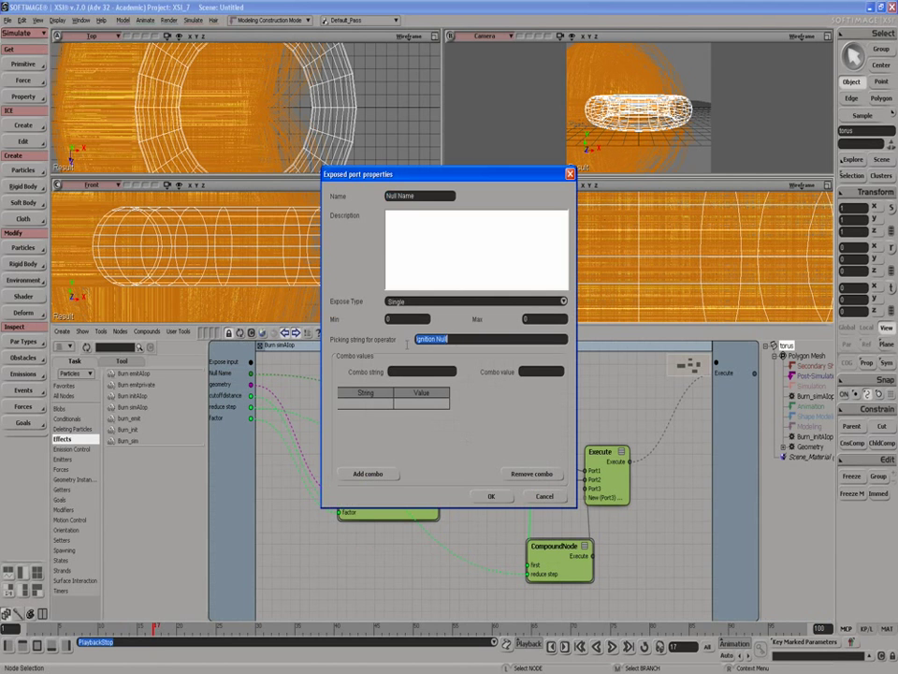
pyautogui.click(492, 496)
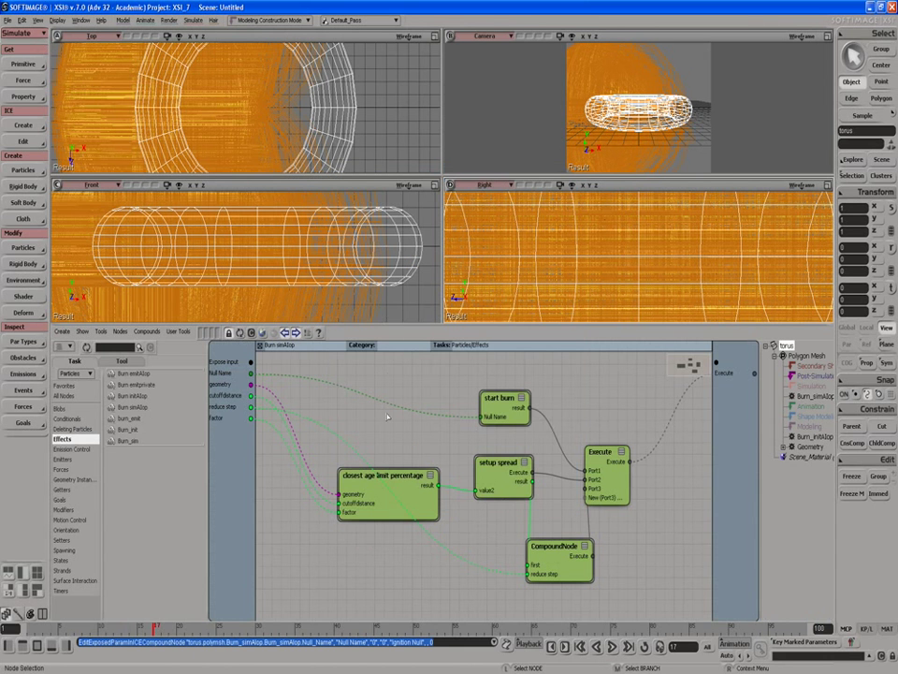
pyautogui.click(260, 345)
# Check Burn simAIop's construction mode for ApplyICEOp in its compound properties, and display the Burn_initAIop tree.
pyautogui.rightClick(476, 475)
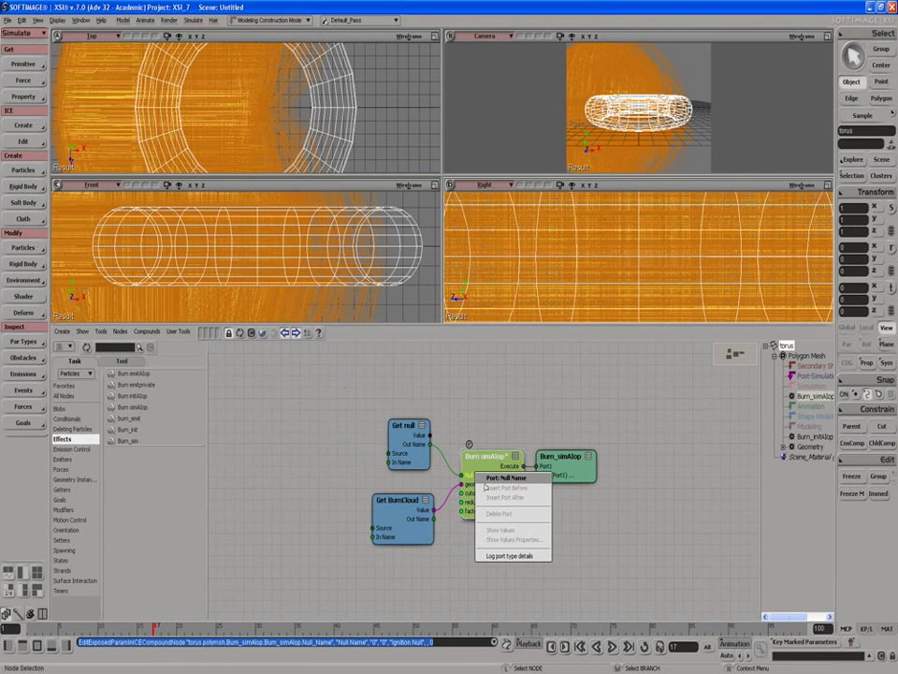
pyautogui.click(477, 459)
pyautogui.rightClick(478, 460)
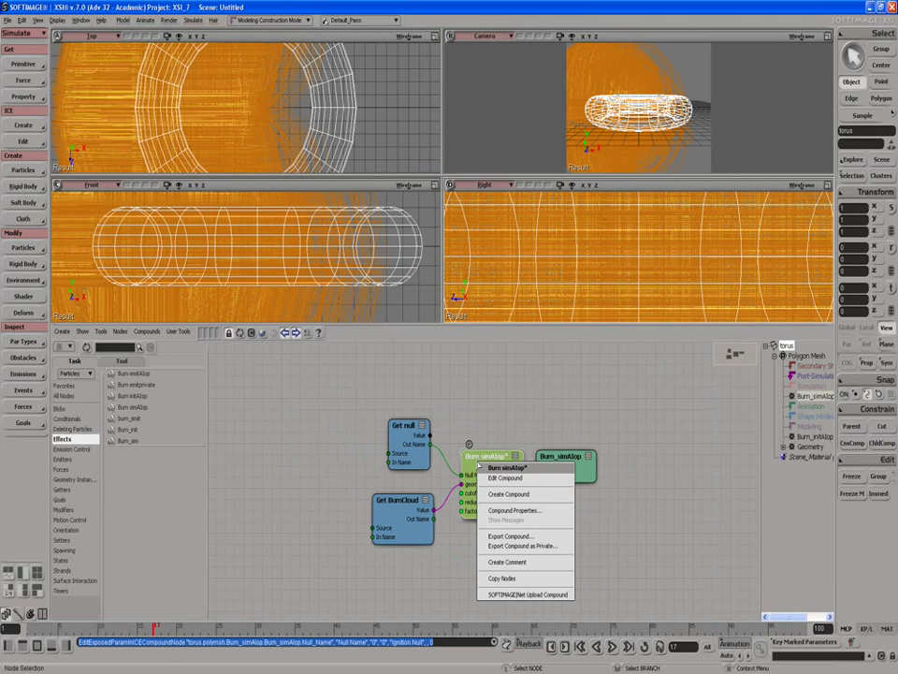
pyautogui.click(506, 510)
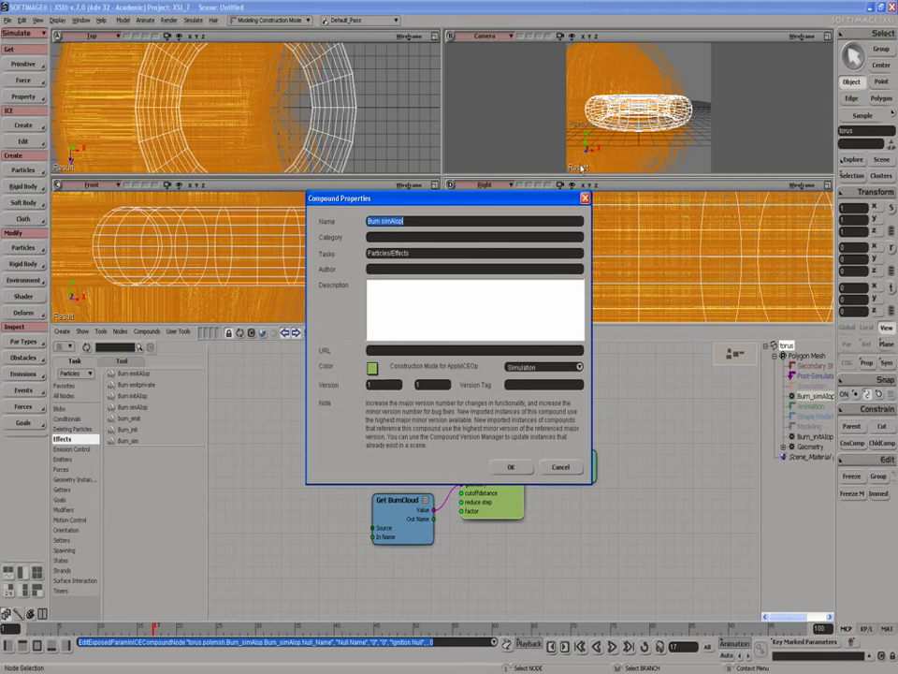
pyautogui.click(585, 197)
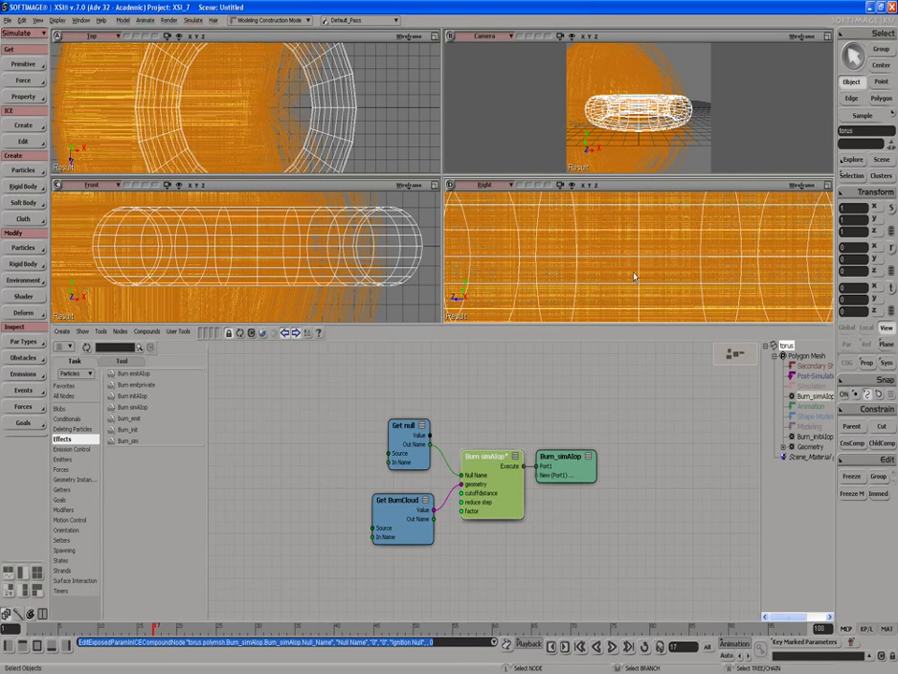
pyautogui.click(812, 436)
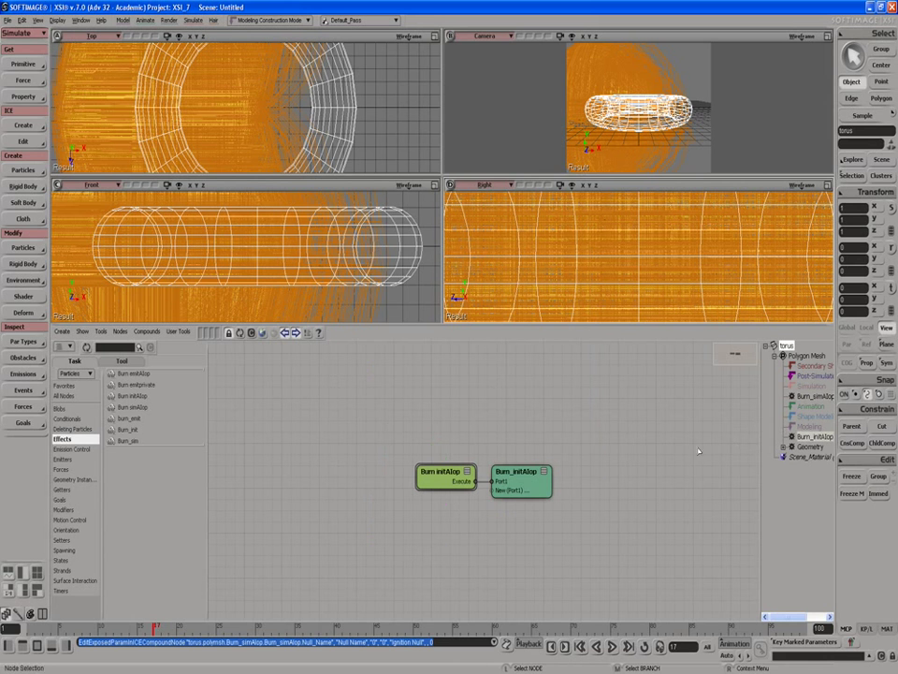
pyautogui.press('space')
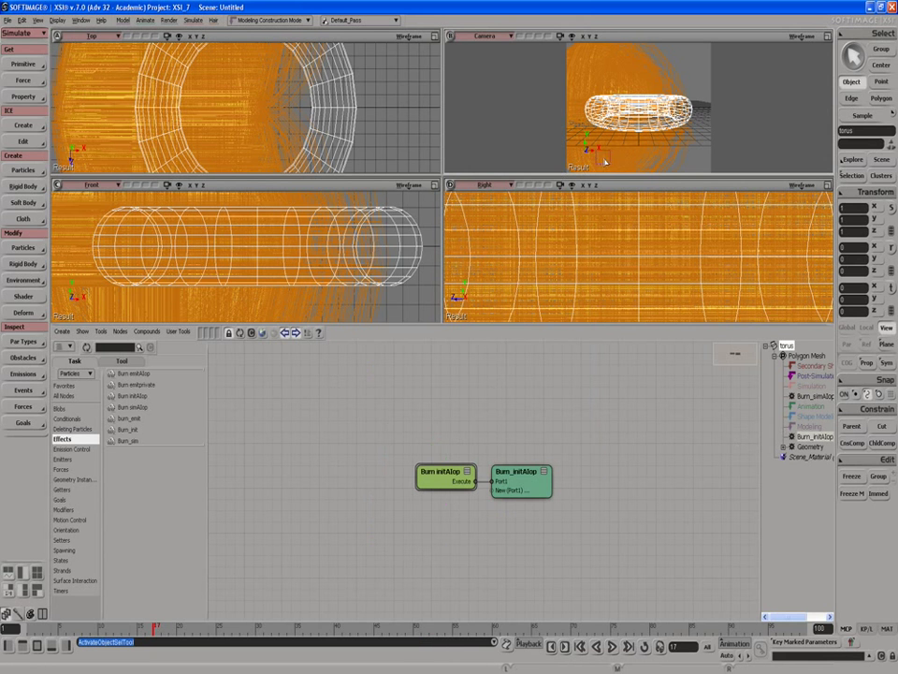
pyautogui.click(608, 164)
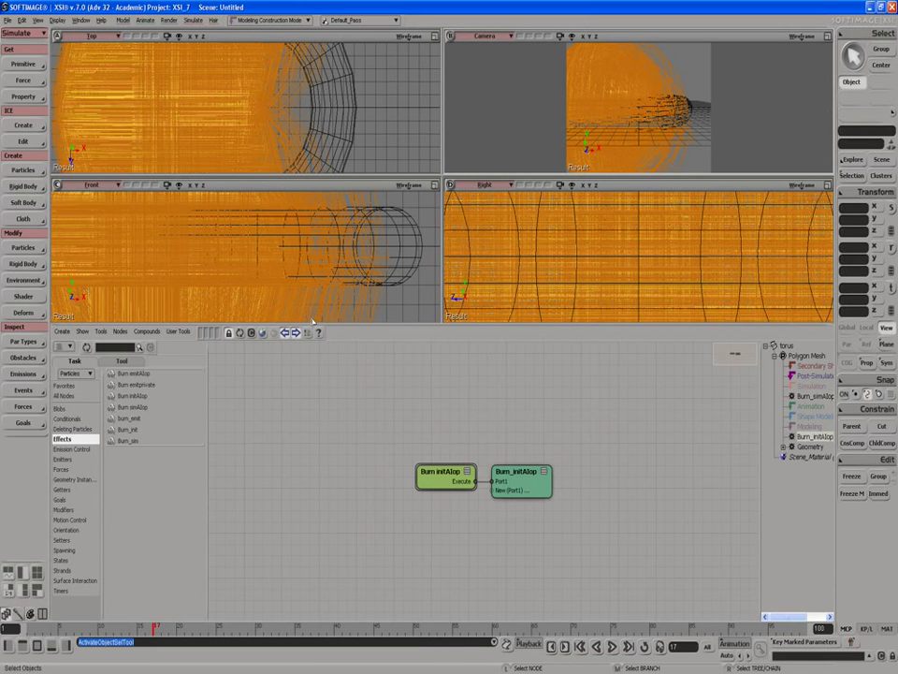
pyautogui.click(240, 334)
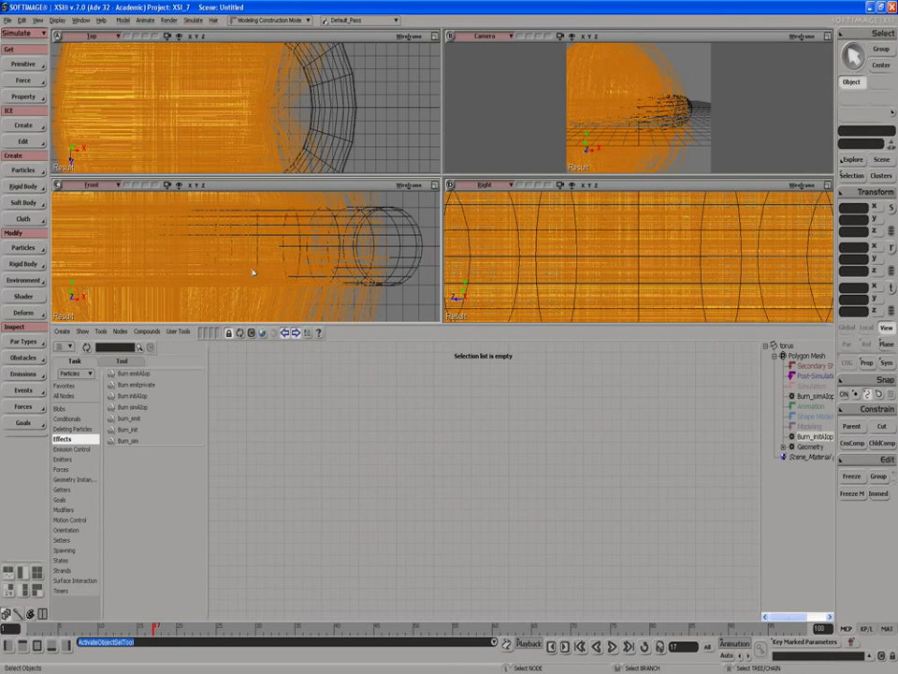
pyautogui.scroll(-3, 245, 277)
pyautogui.click(138, 246)
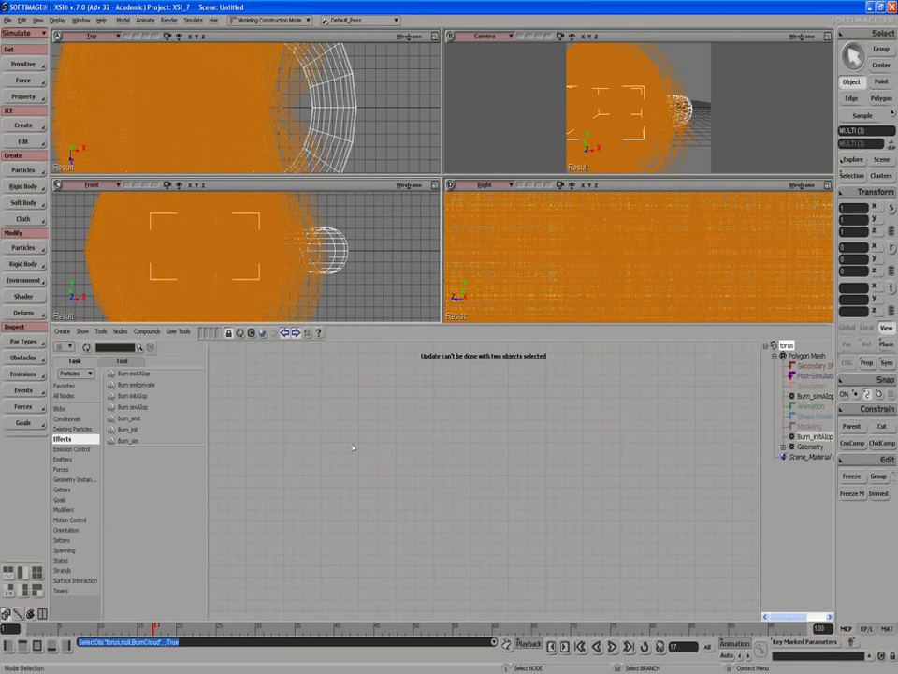
pyautogui.click(815, 397)
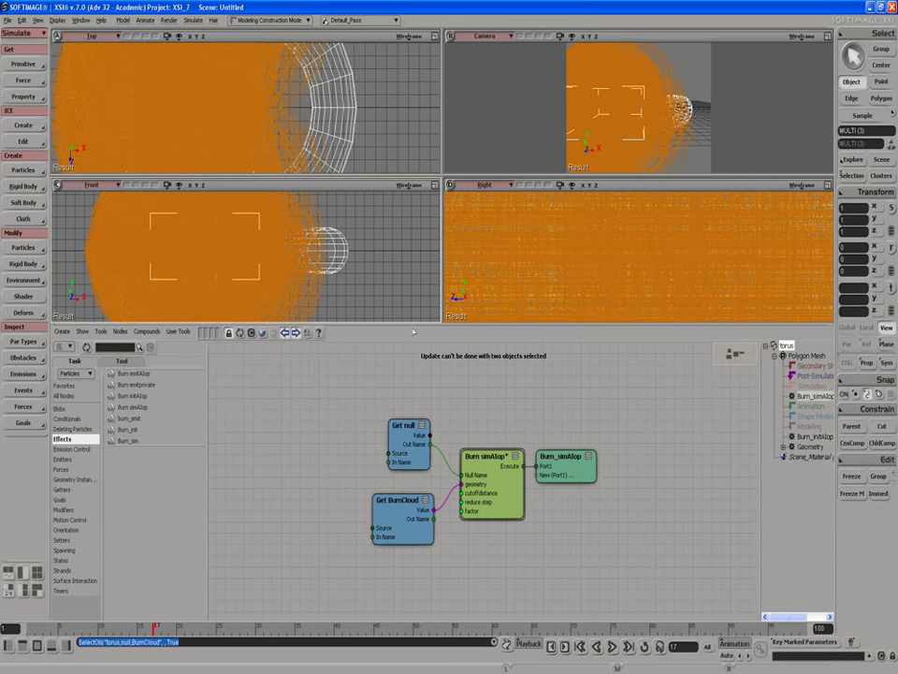
# Clear the selection, select only the BurnCloud point cloud, and refresh the ICE tree view to show its Burn_emitAIop tree.
pyautogui.press('space')
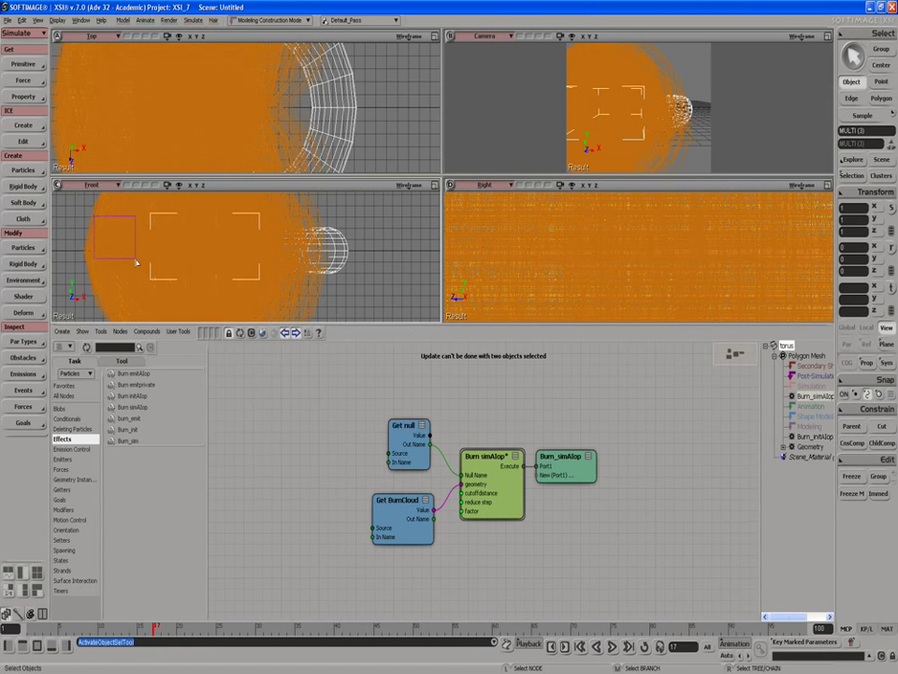
pyautogui.click(137, 261)
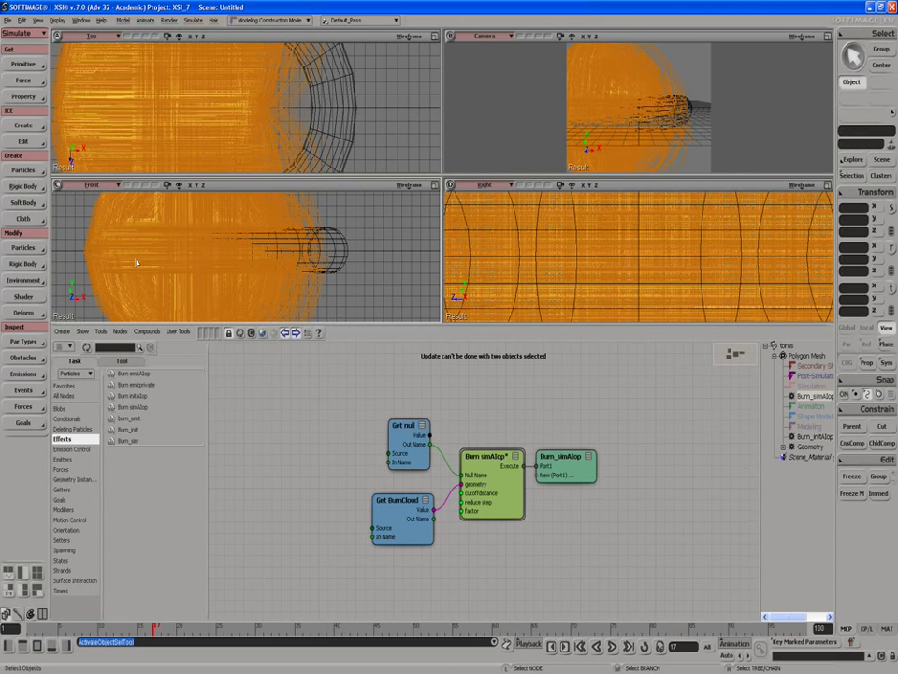
pyautogui.click(240, 335)
pyautogui.click(193, 253)
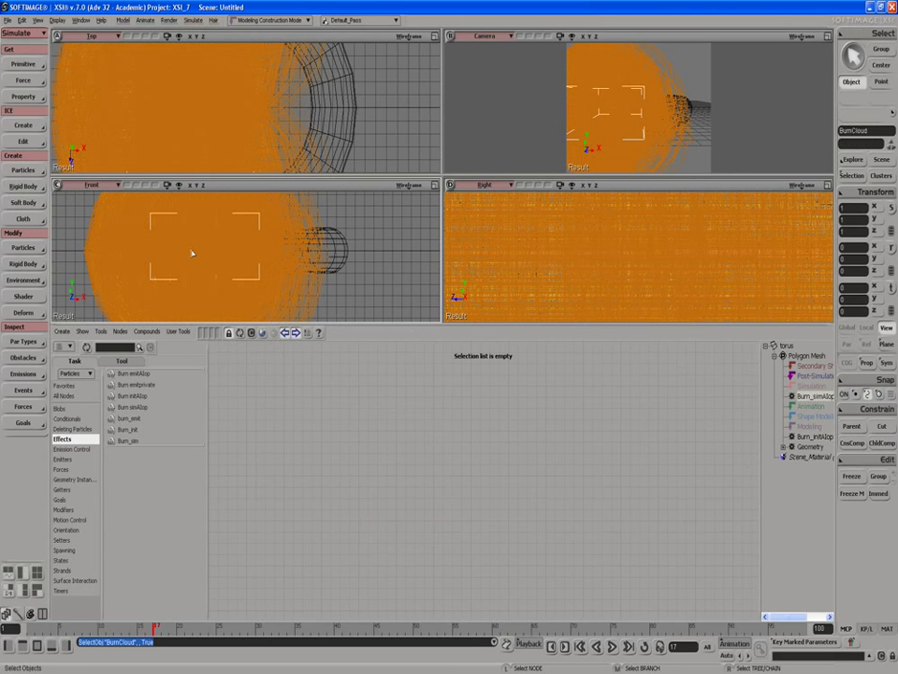
pyautogui.click(239, 335)
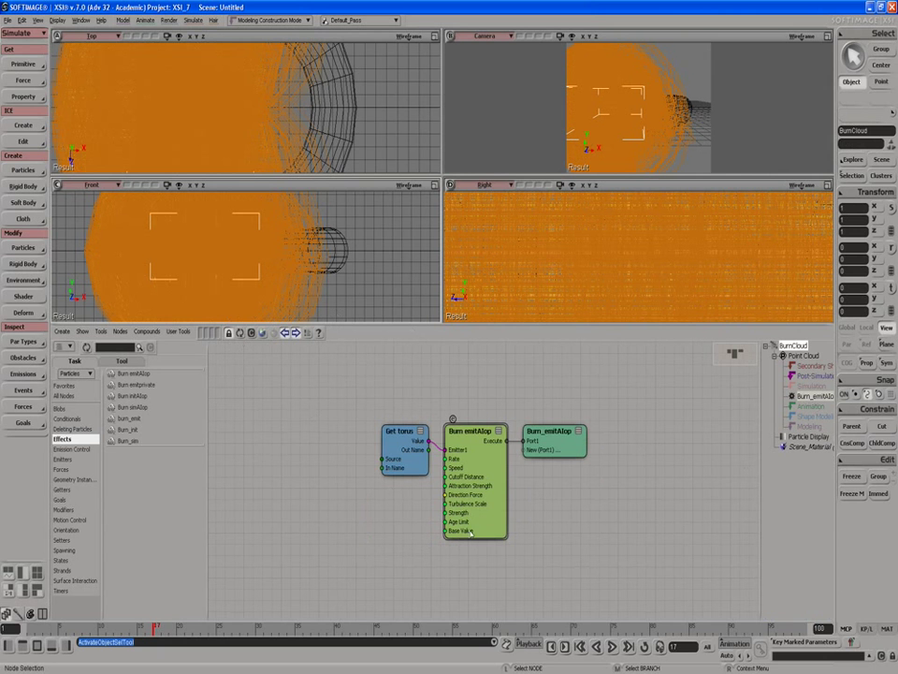
# Spread the Get torus node and the Burn_emitAIop root node away from the Burn emitAIop compound in the ICE tree.
pyautogui.moveTo(410, 438); pyautogui.dragTo(401, 440)
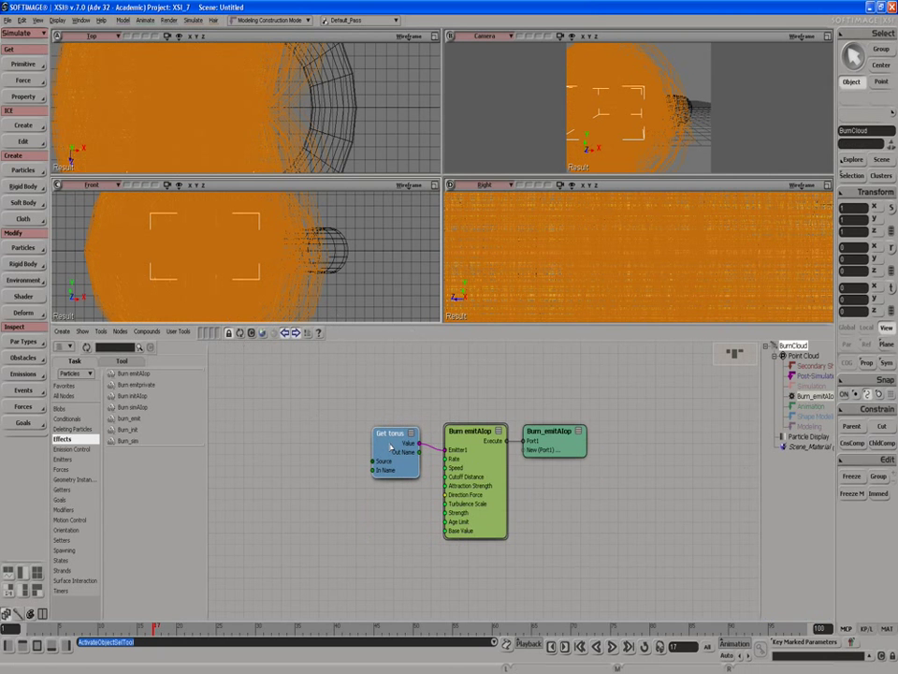
pyautogui.moveTo(540, 453); pyautogui.dragTo(553, 451)
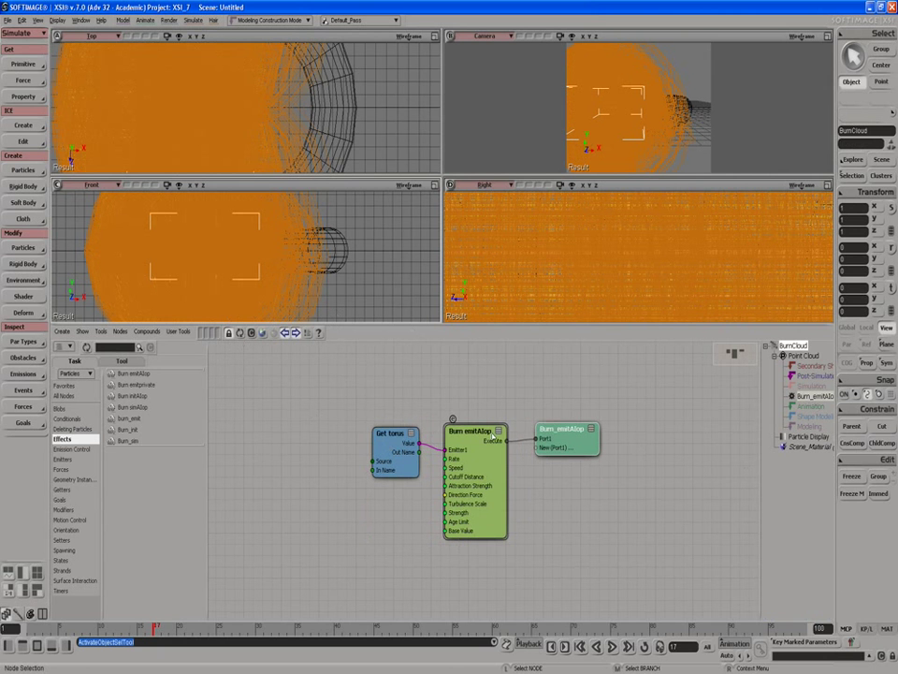
pyautogui.moveTo(474, 451)
pyautogui.mouseDown()
pyautogui.moveTo(472, 440)
pyautogui.moveTo(474, 448)
pyautogui.mouseUp()
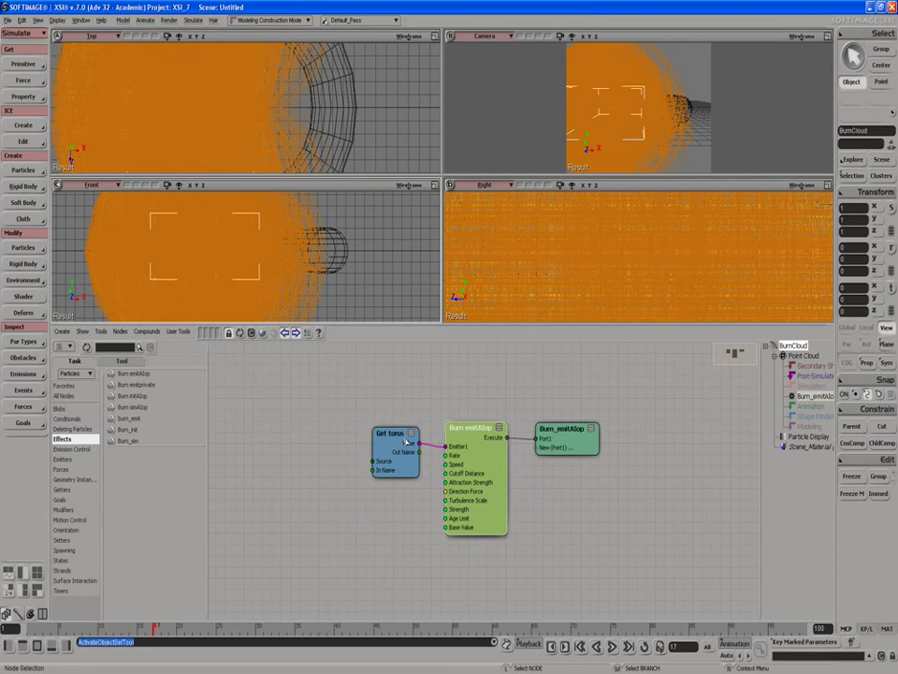
pyautogui.moveTo(408, 446); pyautogui.dragTo(403, 443)
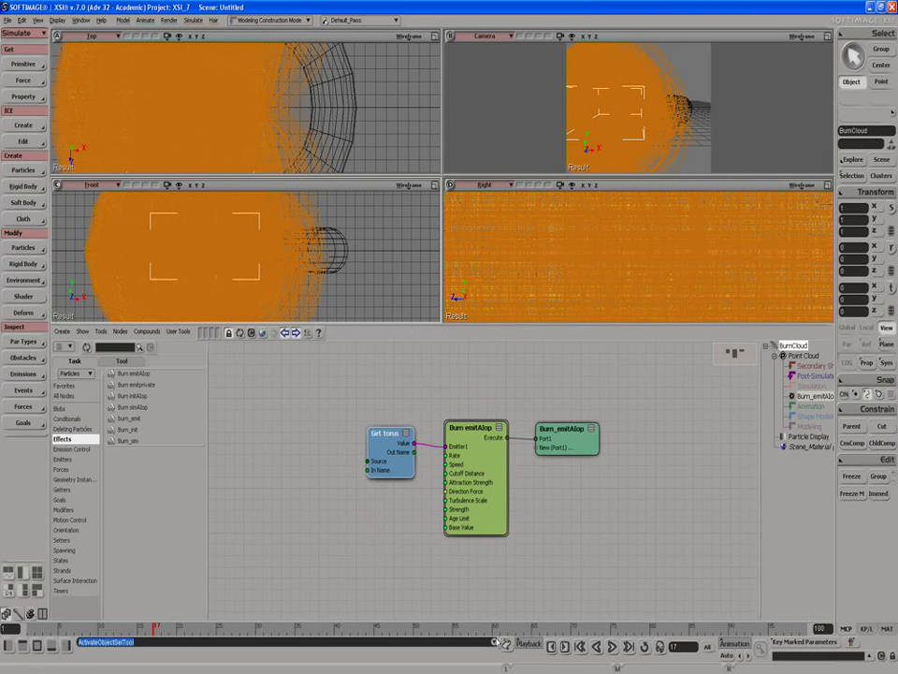
# Show the Burn_ApplyICEop.vbs script in the Script Editor and select all of its code, from the Root line through the ApplyICEOp calls.
pyautogui.hotkey('alt', '4')
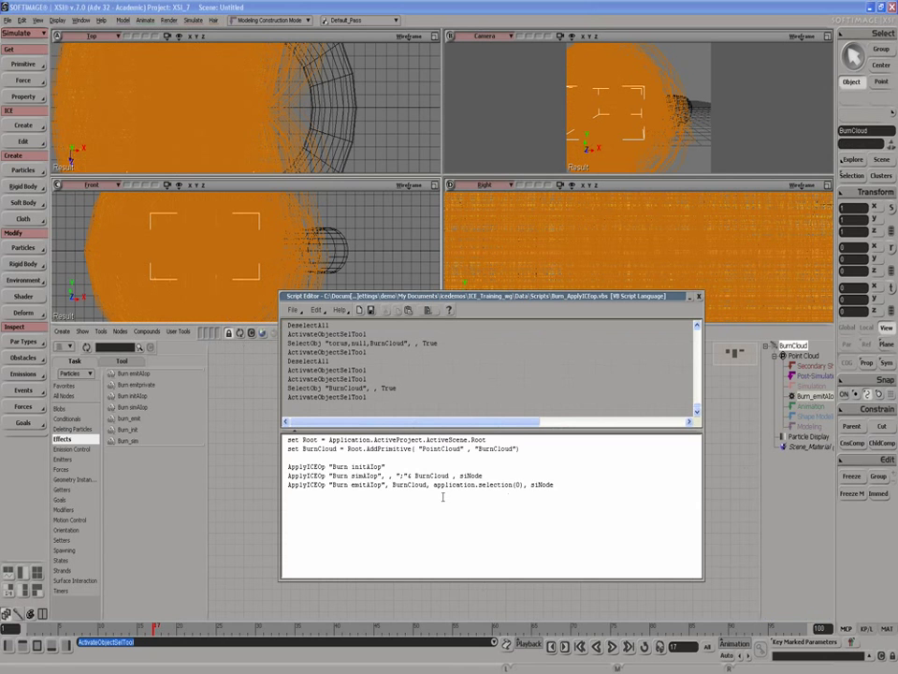
pyautogui.moveTo(565, 494); pyautogui.dragTo(281, 439)
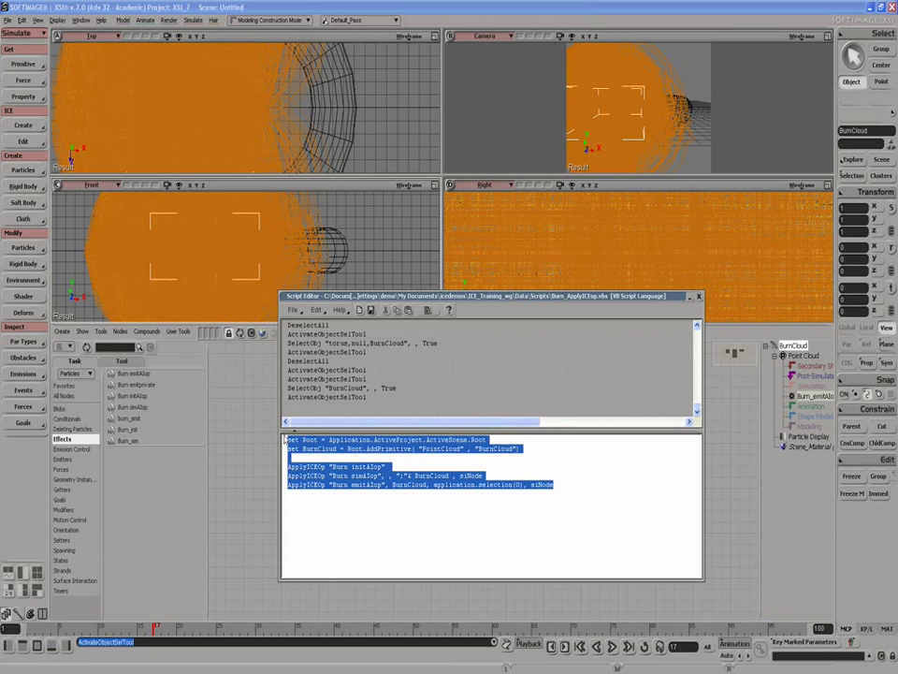